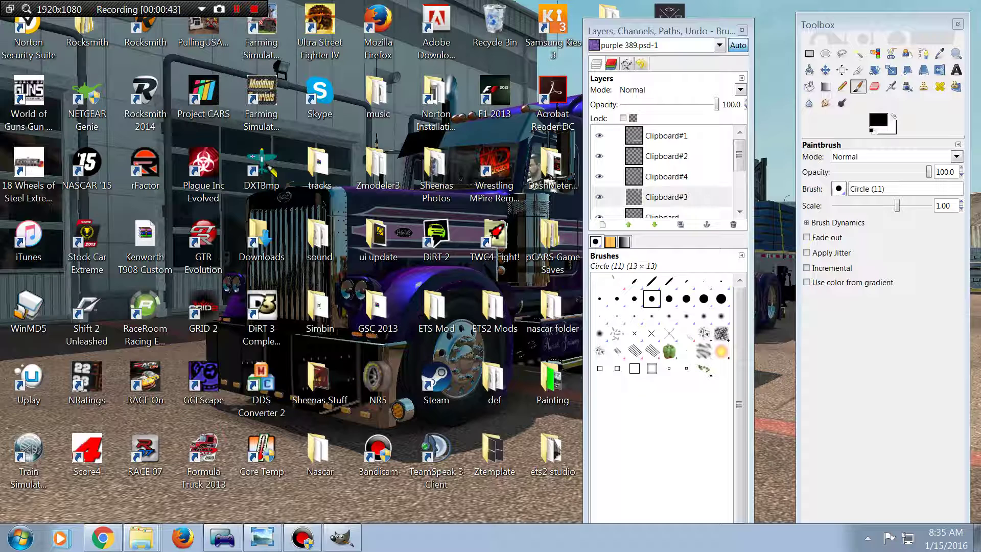
- Bring up the purple 389.psd image in GIMP and select its New Layer above the background
{"action": "mouse_move", "coordinate": [341, 537]}
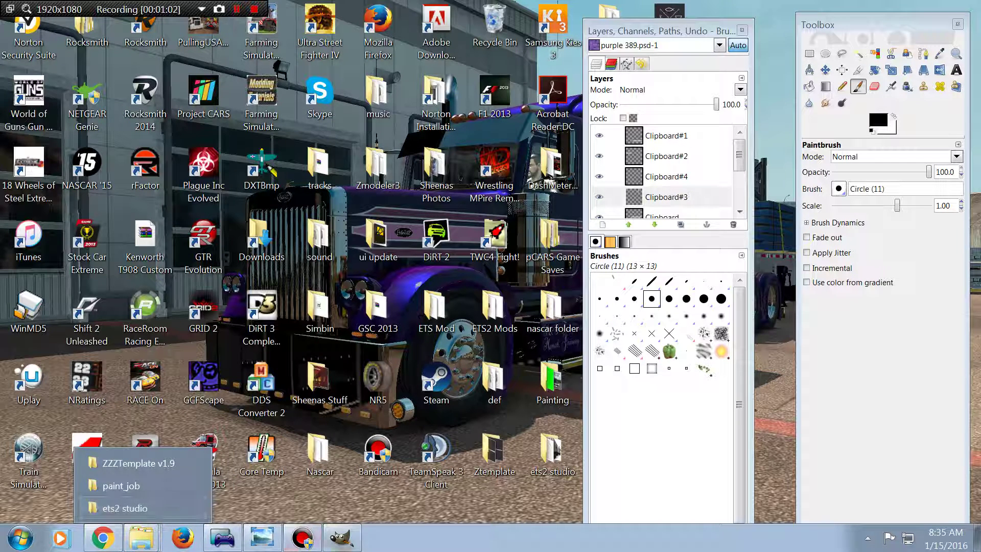
{"action": "mouse_move", "coordinate": [302, 537]}
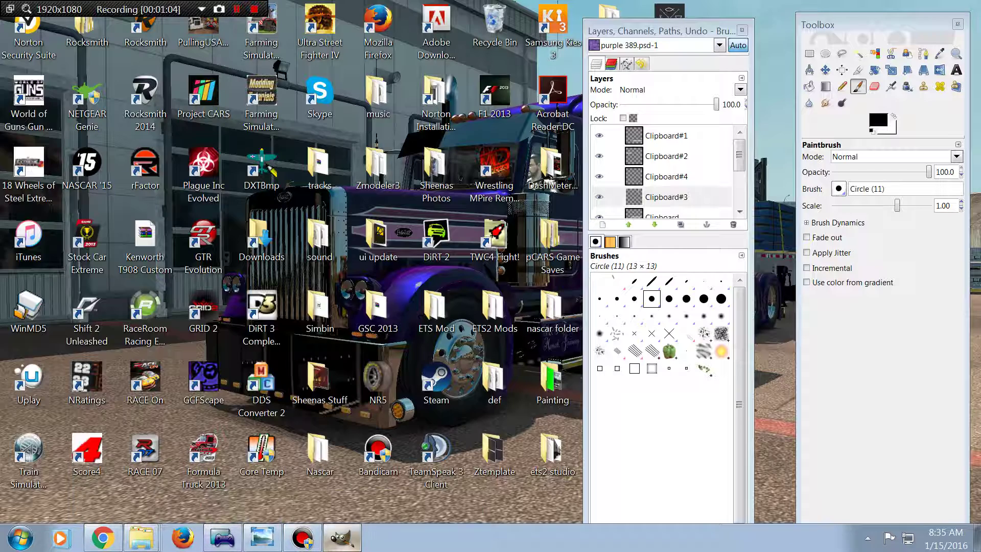
{"action": "left_click", "coordinate": [341, 537]}
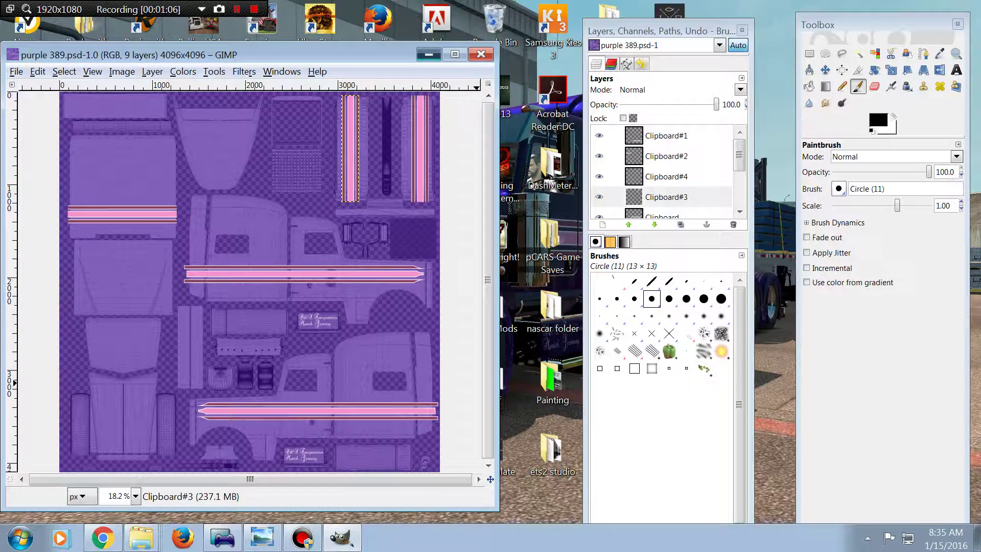
{"action": "left_click", "coordinate": [429, 54]}
{"action": "left_click", "coordinate": [341, 538]}
{"action": "scroll", "coordinate": [664, 174], "scroll_direction": "down", "scroll_amount": 4}
{"action": "left_click", "coordinate": [664, 188]}
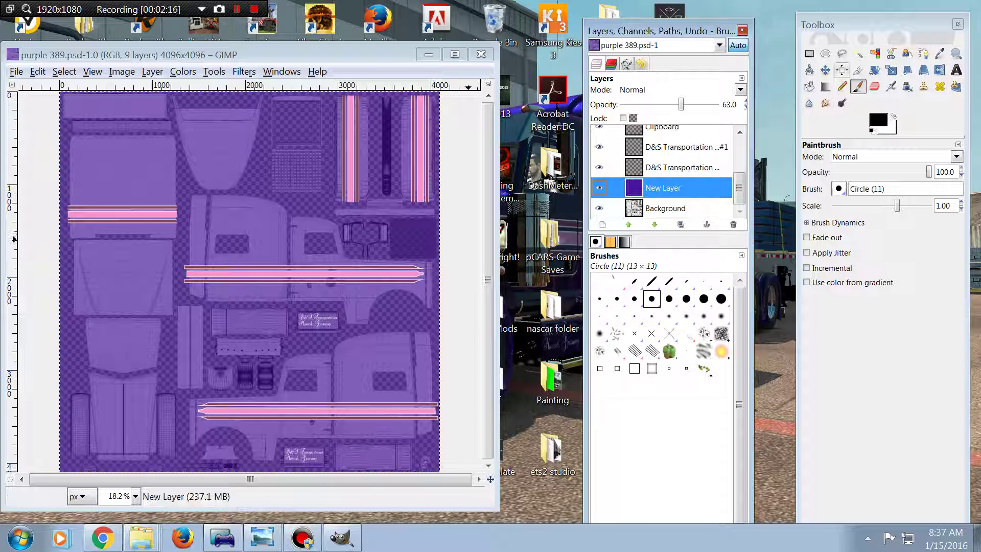
- Bucket-fill New Layer with dark grey, using foreground colour 313131
{"action": "left_click", "coordinate": [808, 86]}
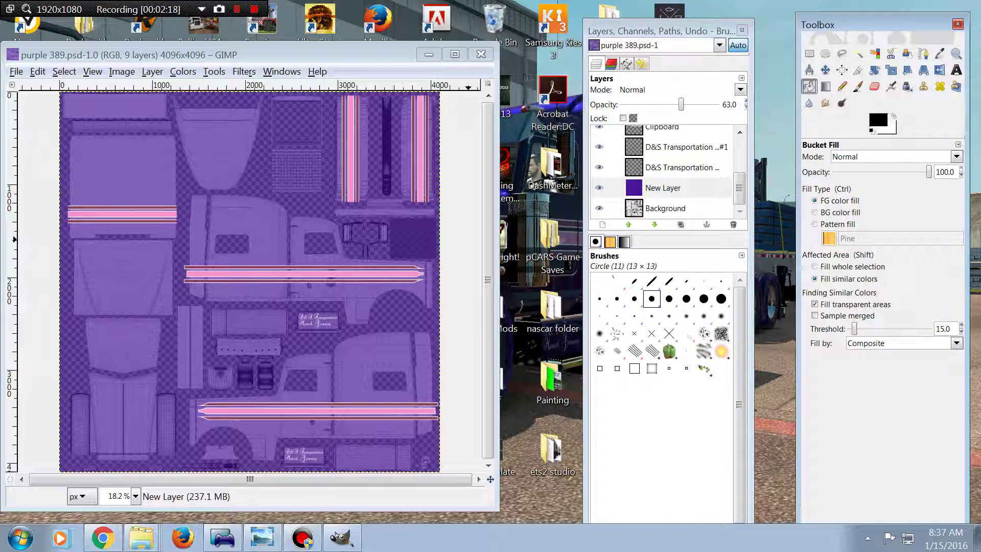
{"action": "left_click", "coordinate": [878, 120]}
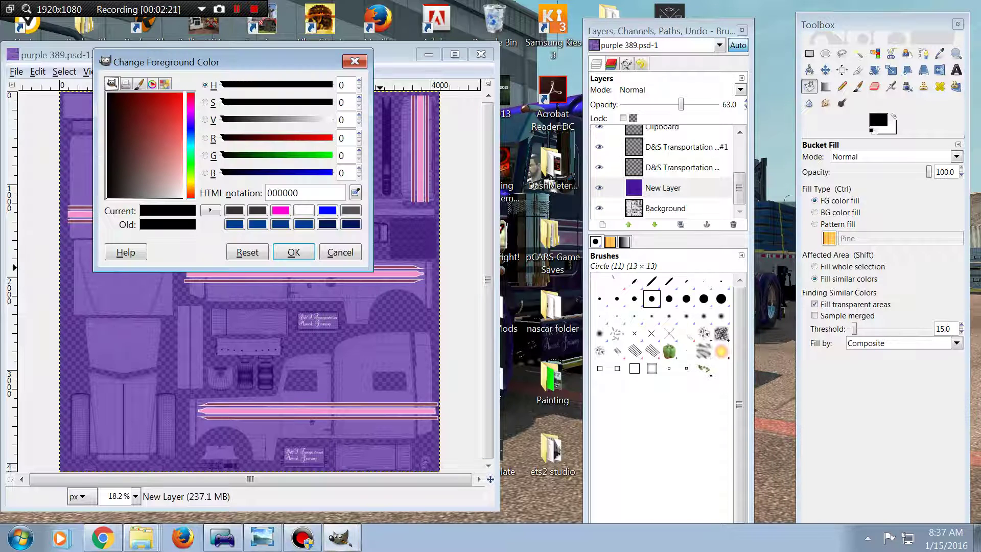
{"action": "left_click_drag", "start_coordinate": [222, 119], "coordinate": [242, 120]}
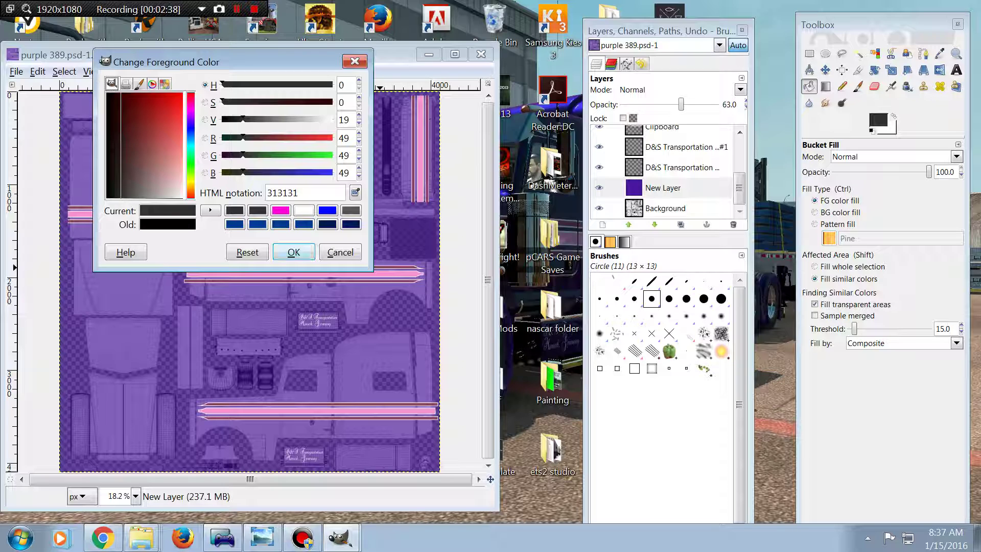
{"action": "left_click", "coordinate": [294, 252]}
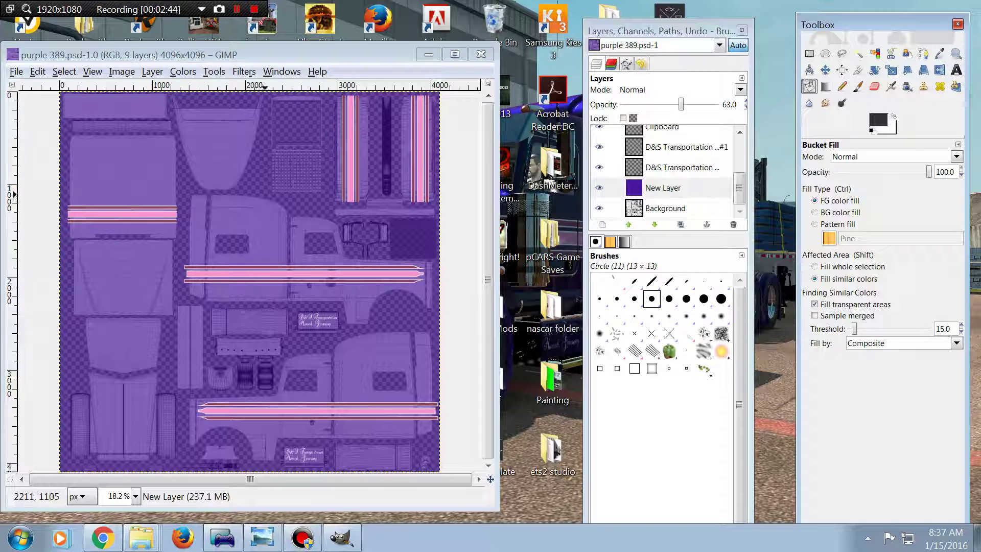
{"action": "left_click", "coordinate": [267, 195]}
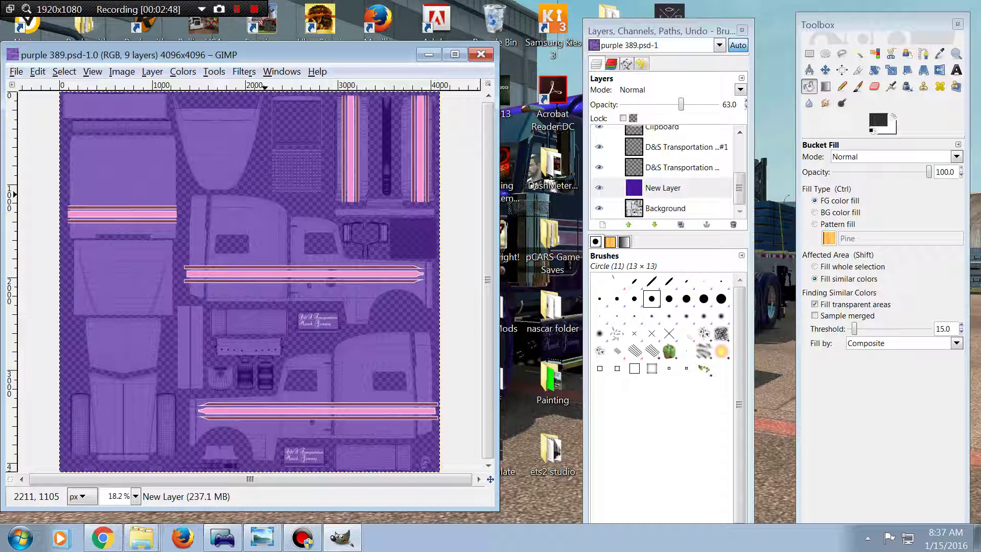
{"action": "left_click", "coordinate": [266, 196]}
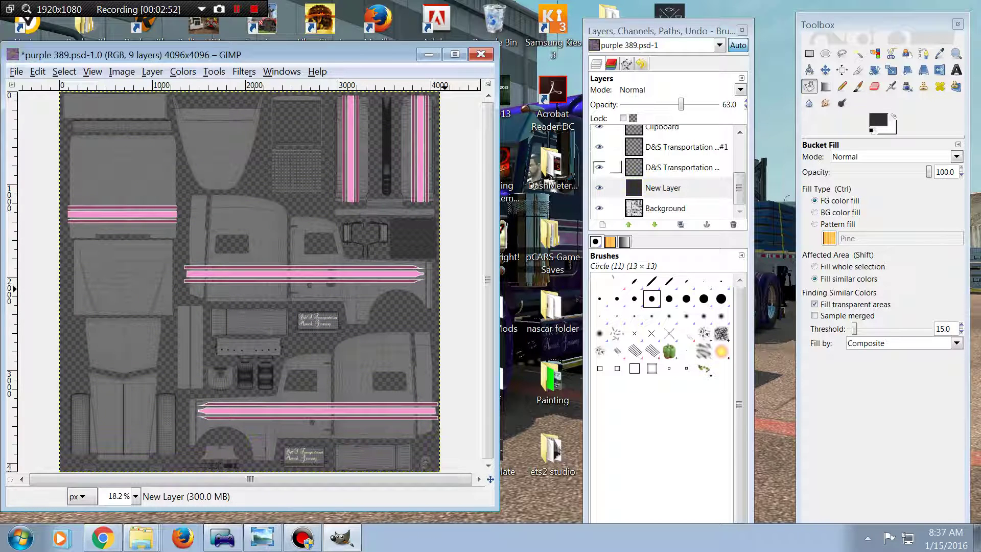
- Colorize the Clipboard side-stripe layer to white by raising its lightness to the maximum
{"action": "scroll", "coordinate": [608, 147], "scroll_direction": "up", "scroll_amount": 2}
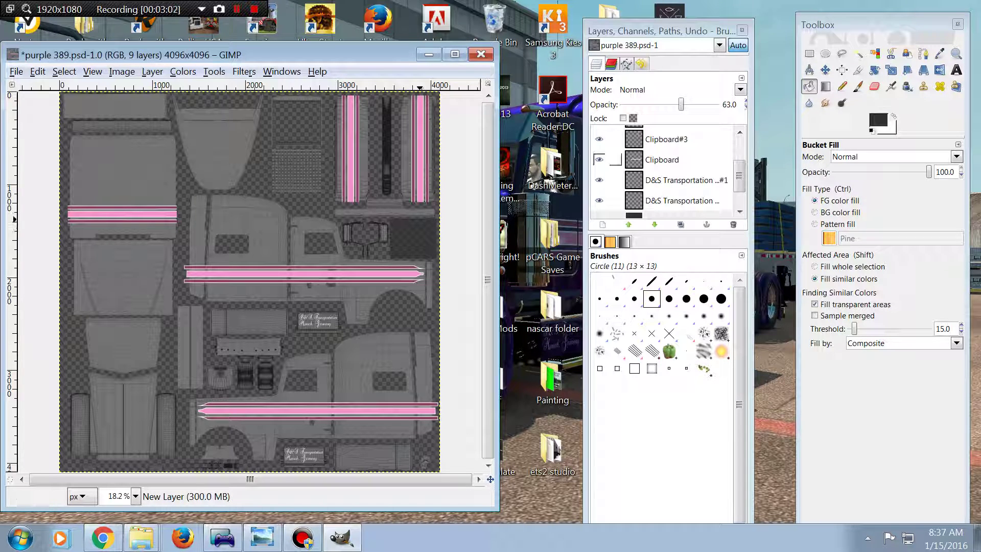
{"action": "left_click", "coordinate": [662, 159]}
{"action": "right_click", "coordinate": [290, 290]}
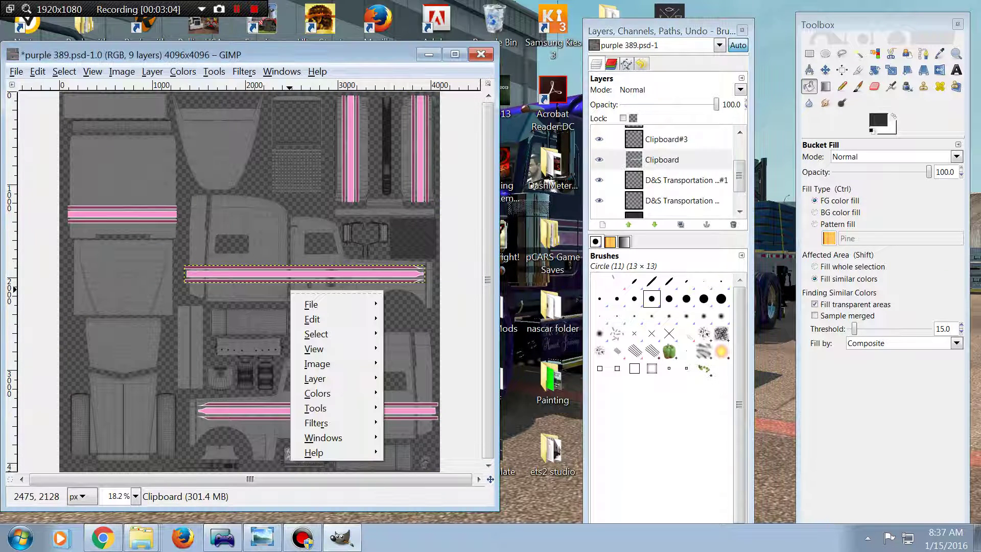
{"action": "mouse_move", "coordinate": [322, 393]}
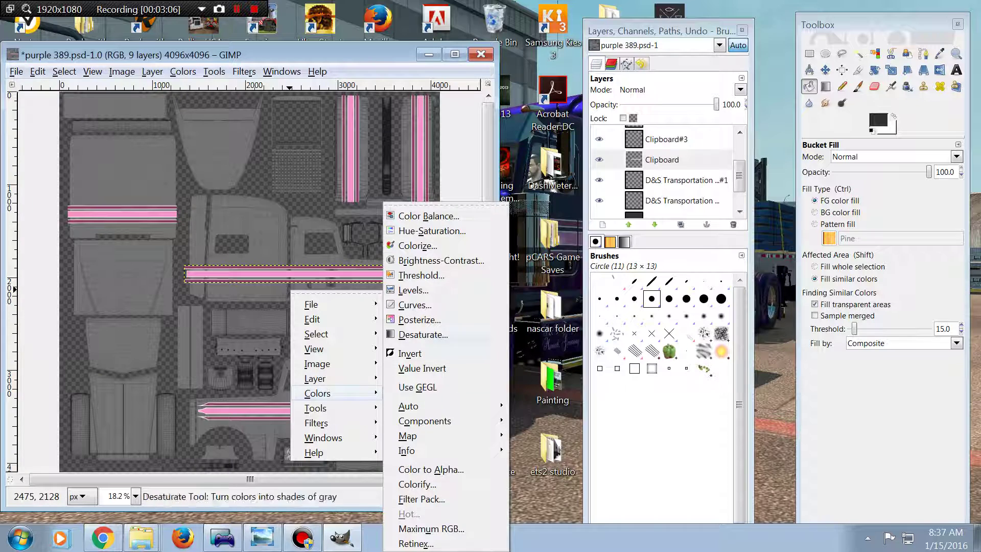
{"action": "left_click", "coordinate": [418, 245]}
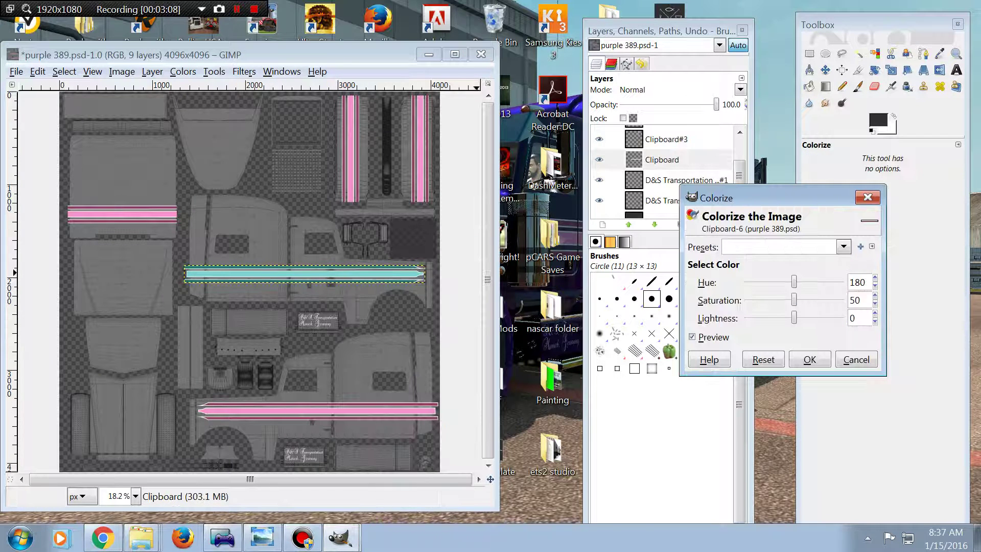
{"action": "left_click", "coordinate": [844, 246]}
{"action": "key", "text": "Escape"}
{"action": "left_click_drag", "start_coordinate": [794, 318], "coordinate": [842, 318]}
{"action": "left_click", "coordinate": [810, 359]}
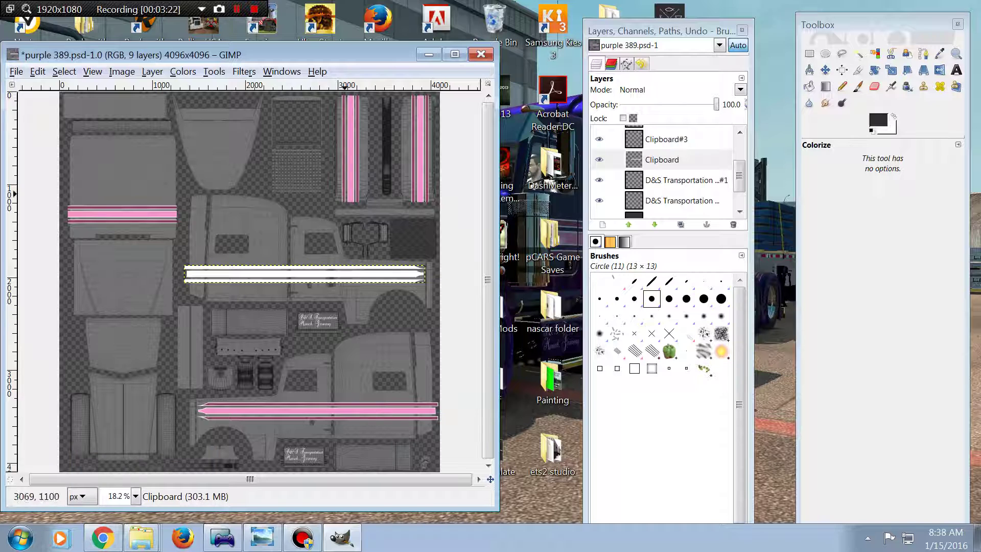
- Open the purple 389 alpha bitmap from the ZZZTemplate v1.9 folder in GIMP and minimize the folder window
{"action": "mouse_move", "coordinate": [141, 538]}
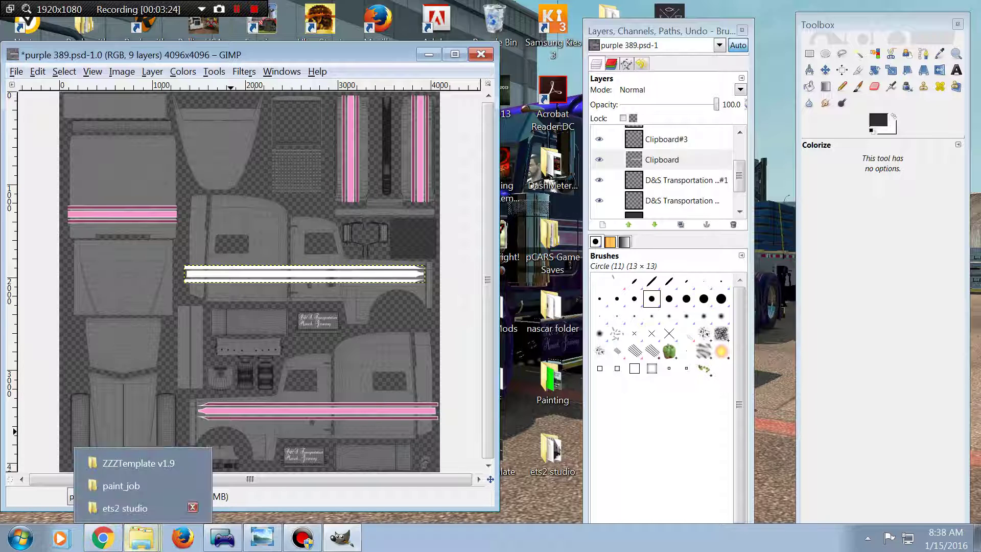
{"action": "left_click", "coordinate": [138, 462]}
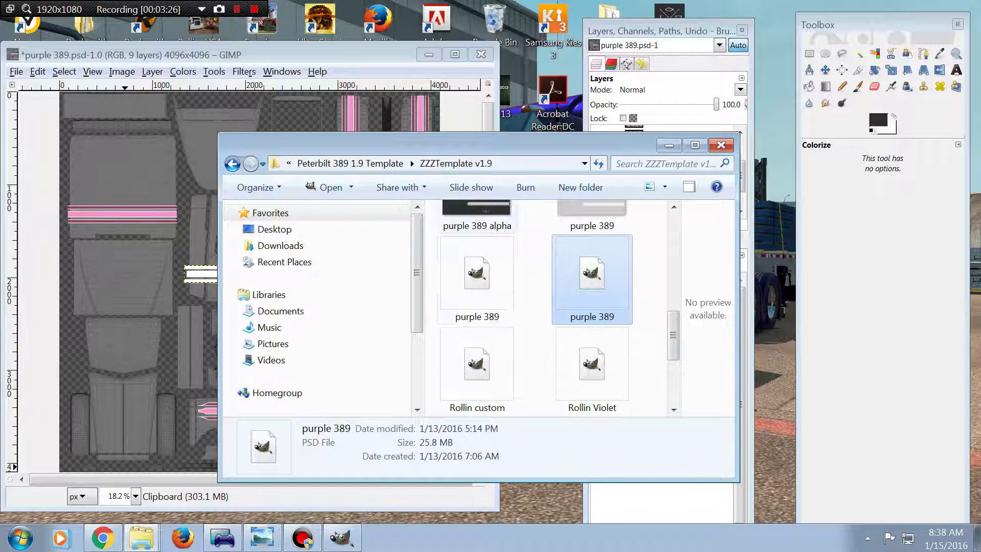
{"action": "left_click", "coordinate": [488, 207]}
{"action": "right_click", "coordinate": [488, 207]}
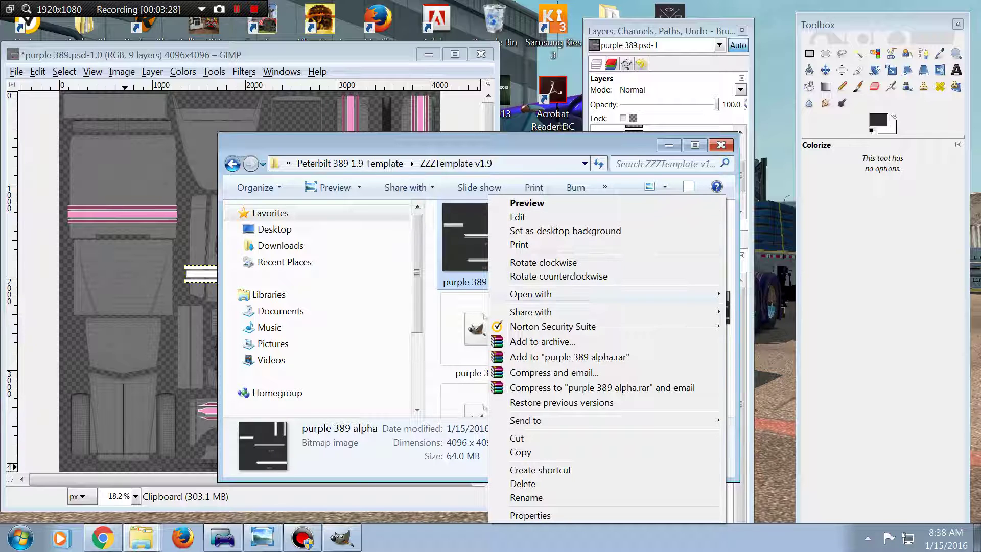
{"action": "mouse_move", "coordinate": [532, 294]}
{"action": "left_click", "coordinate": [751, 295]}
{"action": "left_click", "coordinate": [669, 145]}
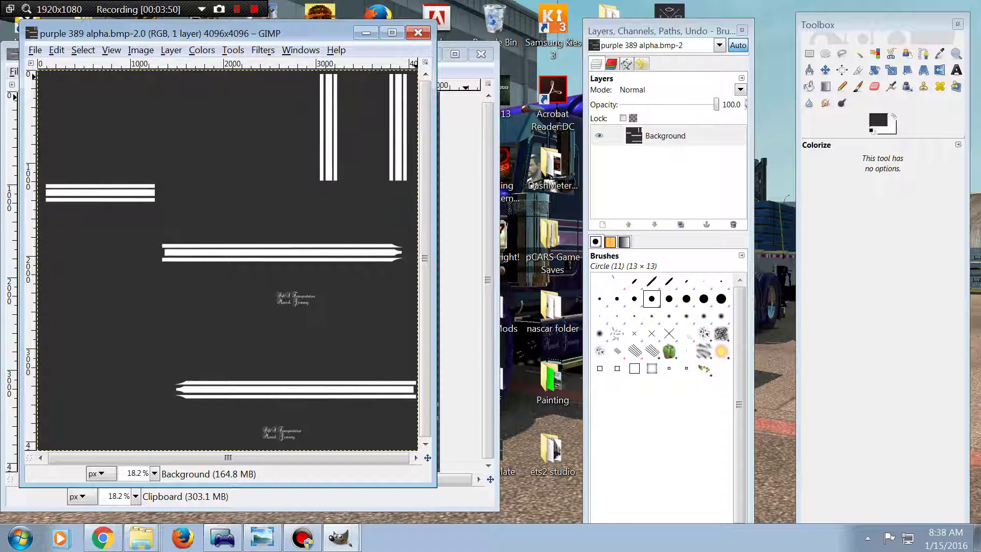
- Move the alpha image window aside and close purple 389.psd without saving its changes
{"action": "left_click_drag", "start_coordinate": [276, 34], "coordinate": [472, 174]}
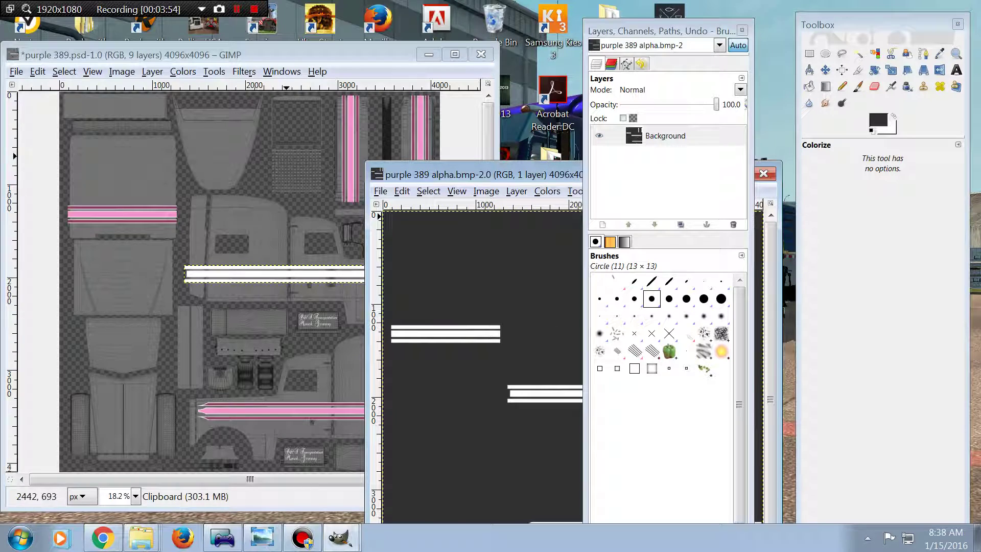
{"action": "left_click", "coordinate": [481, 54]}
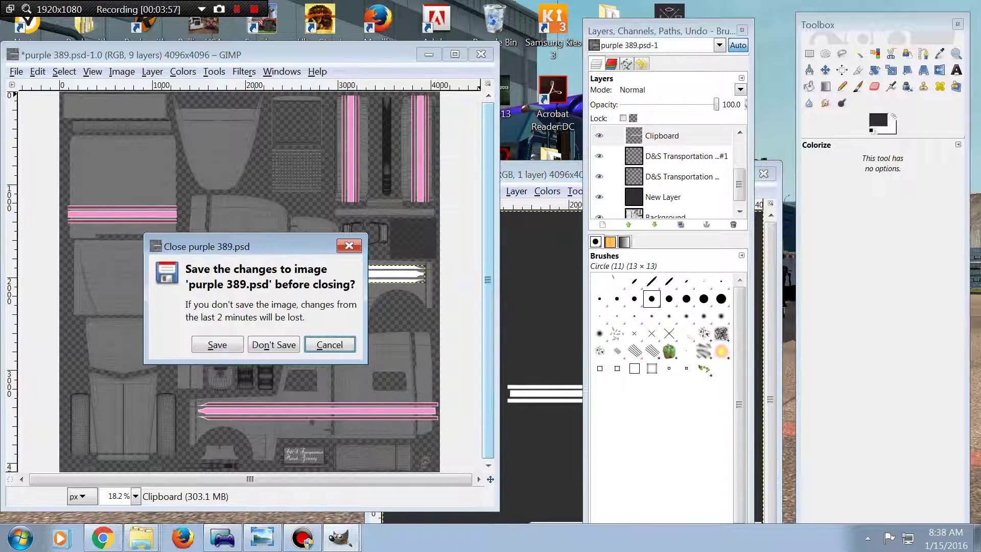
{"action": "left_click", "coordinate": [274, 344]}
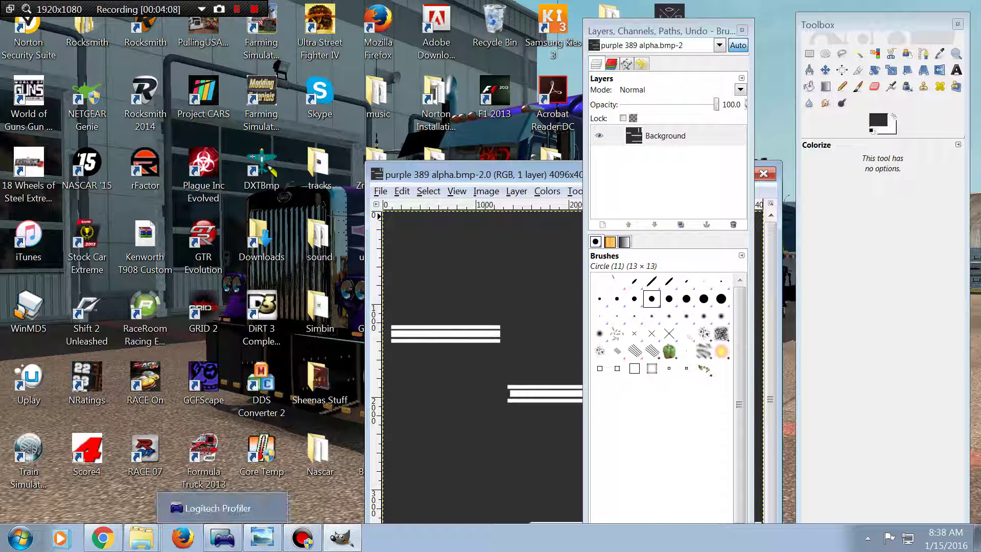
- Reposition the purple 389 alpha.bmp window to view the whole map, and minimize it
{"action": "left_click_drag", "start_coordinate": [464, 174], "coordinate": [317, 53]}
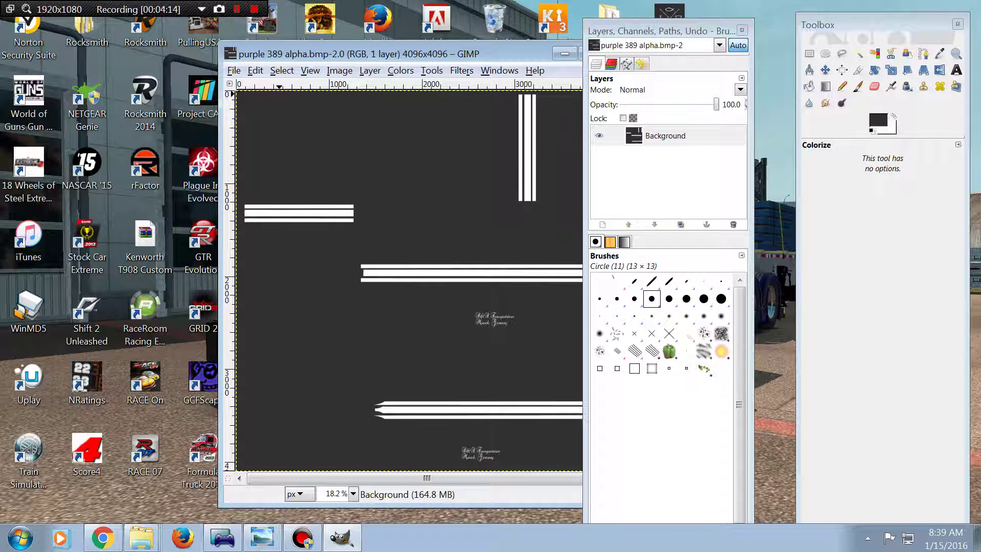
{"action": "left_click_drag", "start_coordinate": [316, 53], "coordinate": [287, 68]}
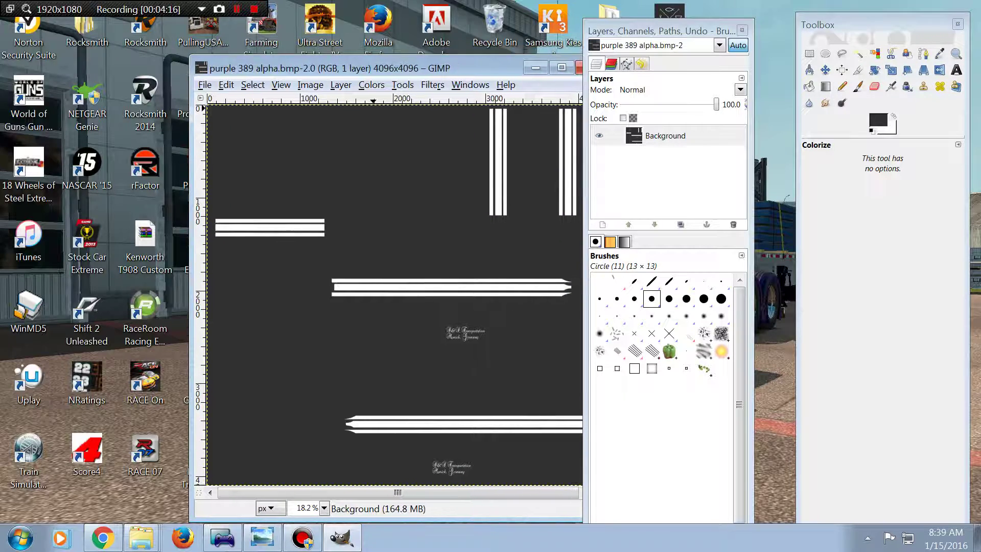
{"action": "left_click", "coordinate": [535, 68]}
- Launch DXTBmp and open the purple 389 DDS texture from the ZZZTemplate v1.9 folder
{"action": "right_click", "coordinate": [138, 539]}
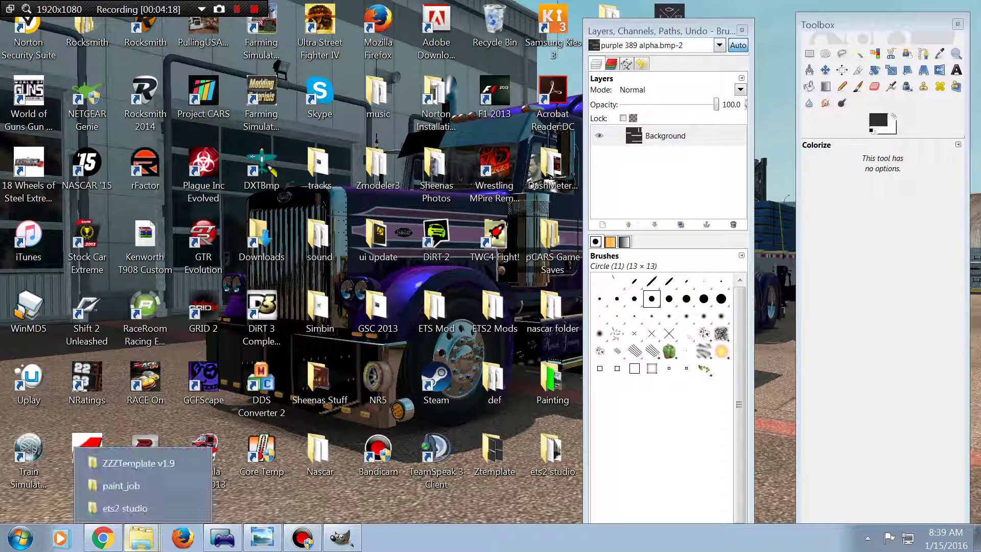
{"action": "double_click", "coordinate": [262, 163]}
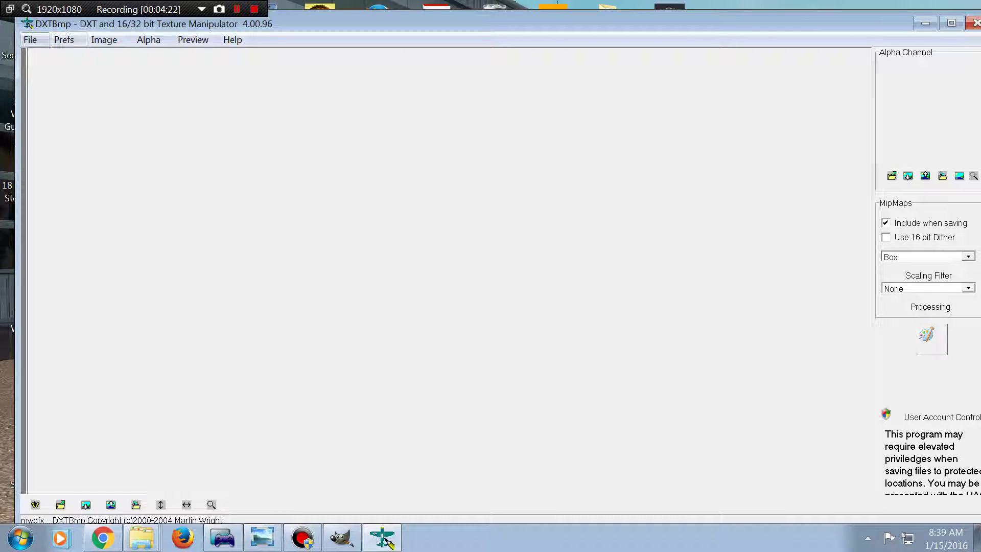
{"action": "key", "text": "alt+f"}
{"action": "key", "text": "Return"}
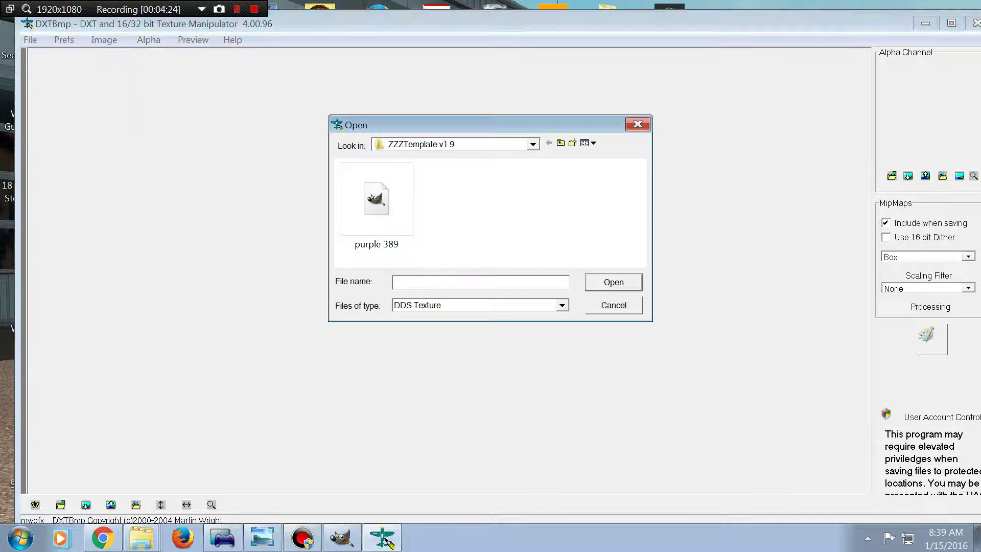
{"action": "key", "text": "Down"}
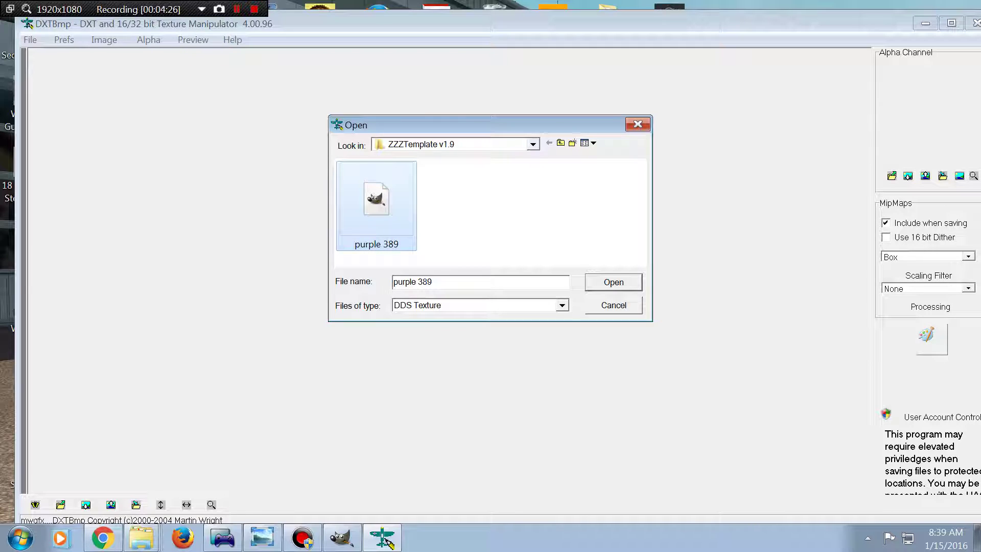
{"action": "key", "text": "Return"}
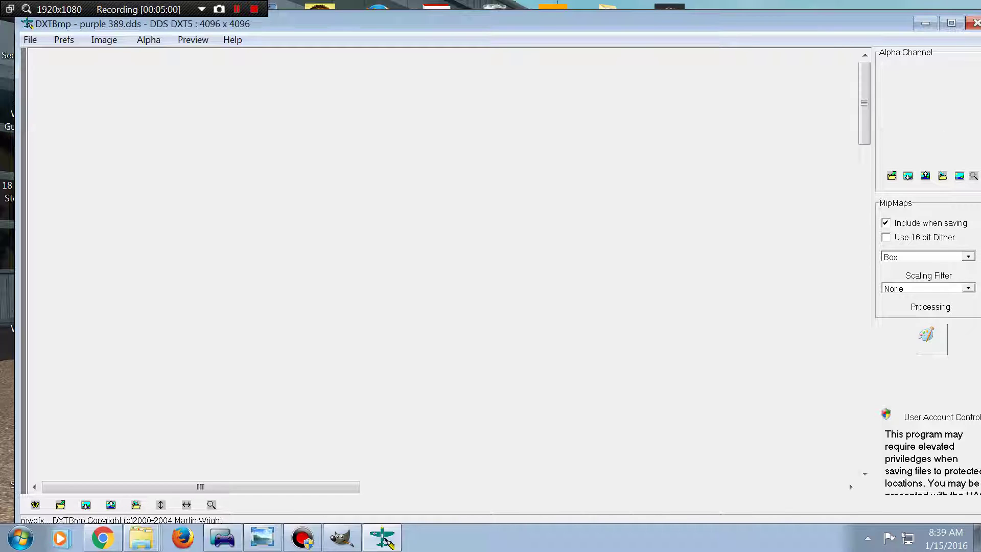
- Import the purple 389 alpha bitmap as the texture's alpha channel
{"action": "scroll", "coordinate": [442, 264], "scroll_direction": "down", "scroll_amount": 5}
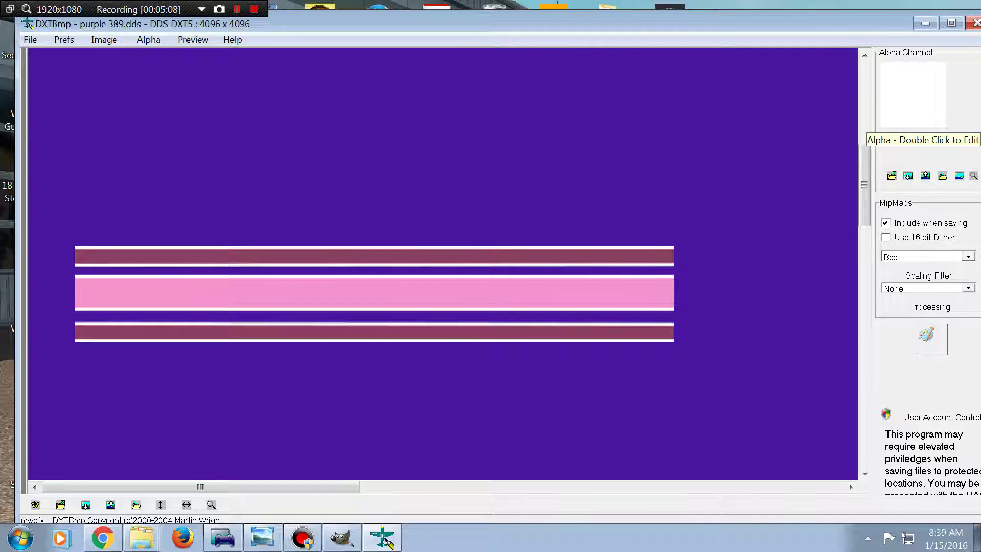
{"action": "key", "text": "alt+a"}
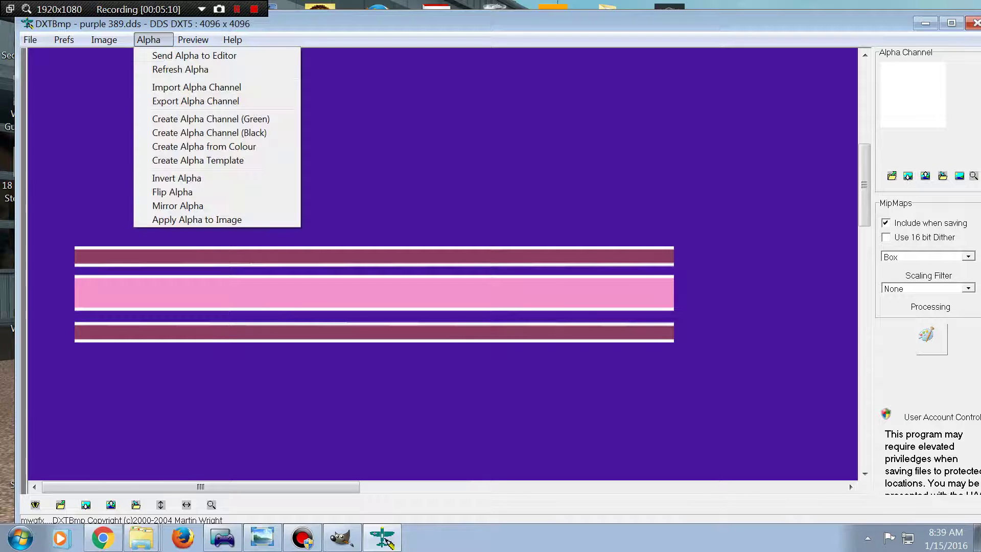
{"action": "key", "text": "Down"}
{"action": "key", "text": "Down"}
{"action": "key", "text": "Down"}
{"action": "key", "text": "Return"}
{"action": "key", "text": "Return"}
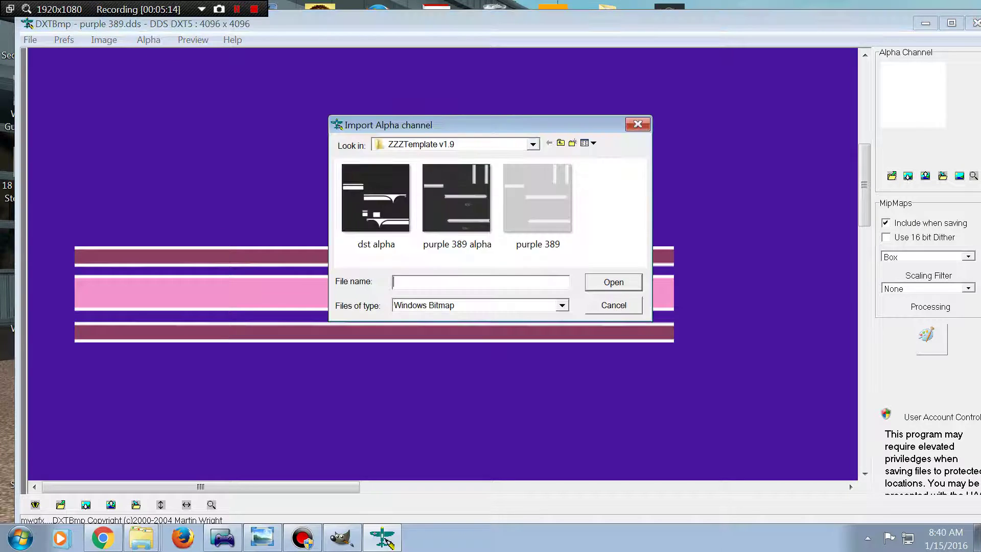
{"action": "left_click", "coordinate": [456, 205]}
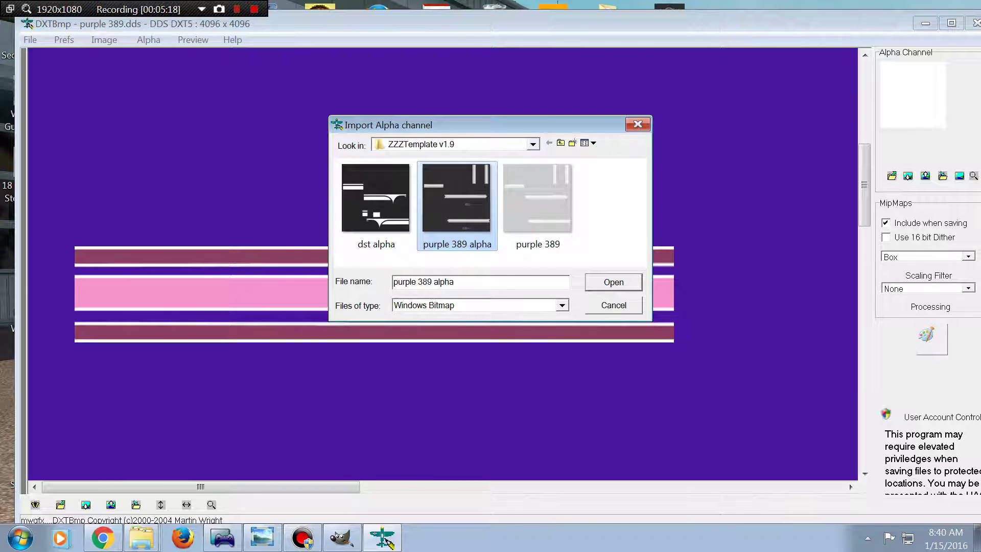
{"action": "left_click", "coordinate": [614, 282]}
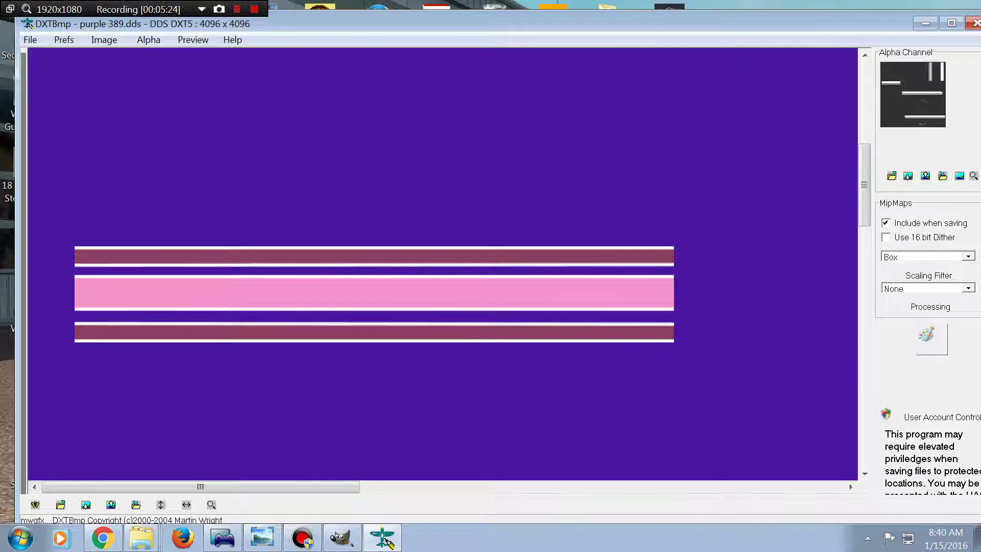
- Start exporting the texture as DDS DXT5 and switch the save location to the ETS2 Mods folder
{"action": "left_click", "coordinate": [30, 40]}
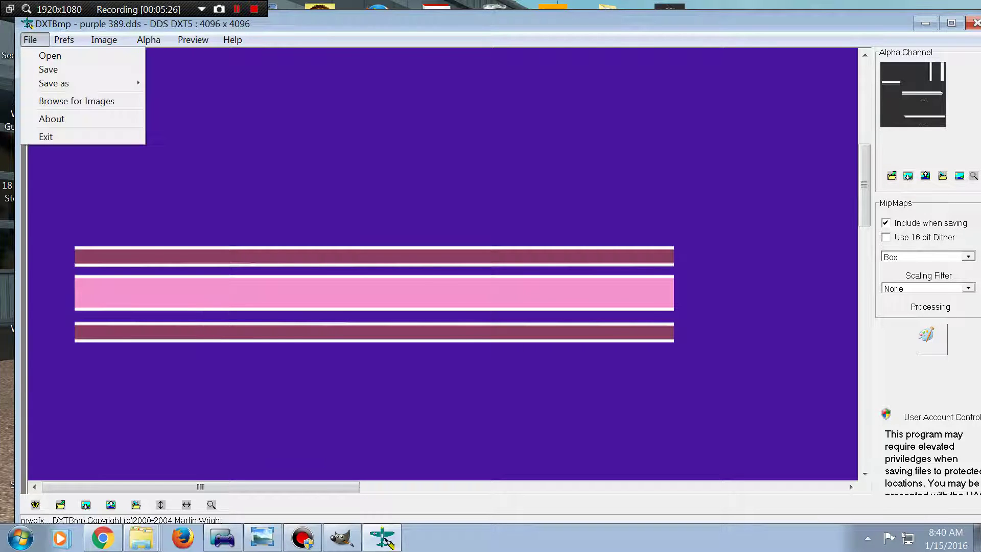
{"action": "mouse_move", "coordinate": [53, 82]}
{"action": "left_click", "coordinate": [186, 83]}
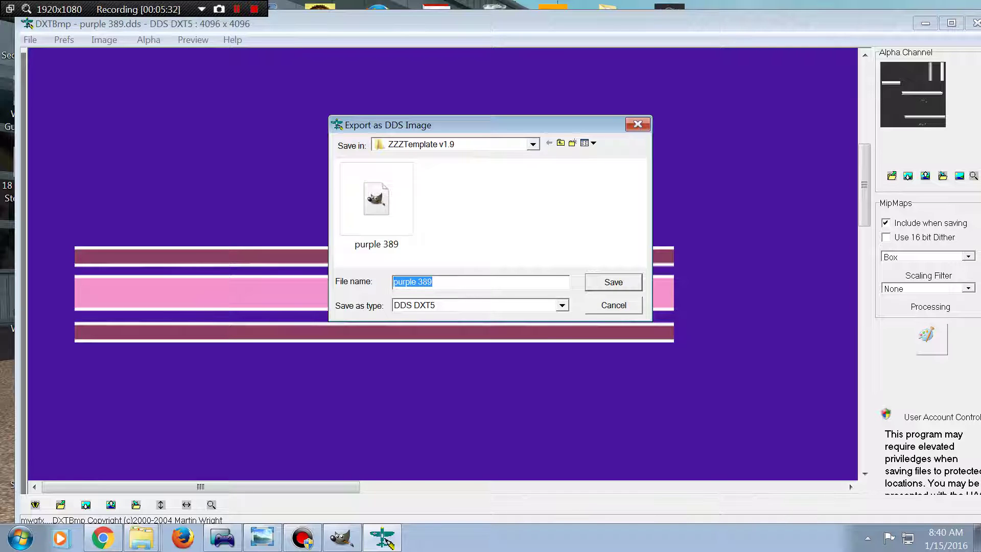
{"action": "key", "text": "alt+Down"}
{"action": "key", "text": "Up"}
{"action": "key", "text": "Up"}
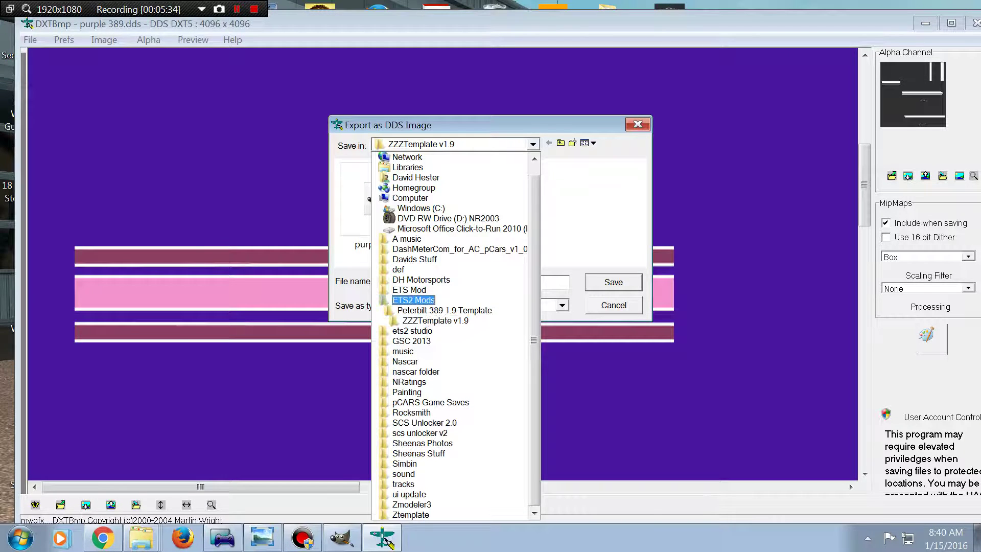
{"action": "key", "text": "Return"}
- Find the purple 389 mod folder in ETS2 Mods and open its vehicle folder as the save location
{"action": "scroll", "coordinate": [486, 209], "scroll_direction": "down", "scroll_amount": 6}
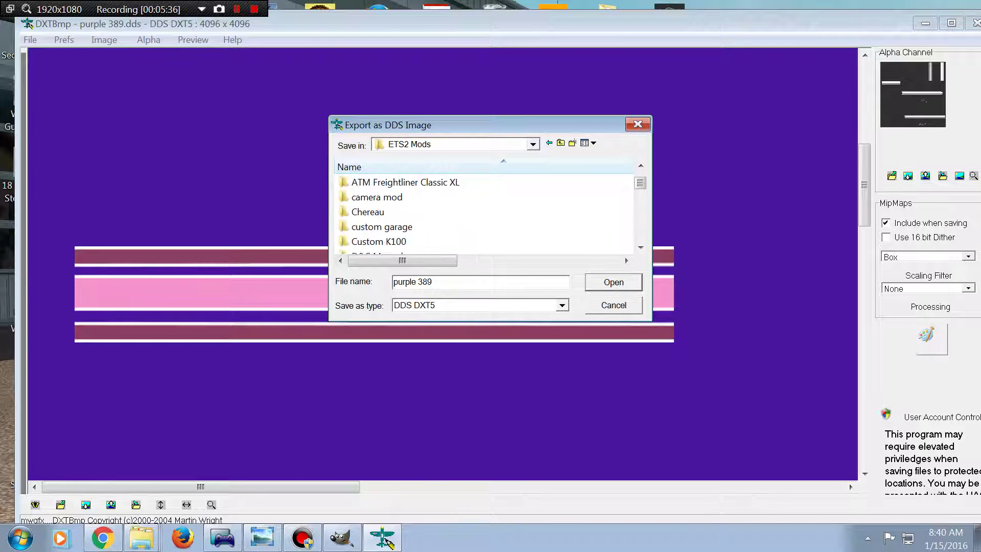
{"action": "scroll", "coordinate": [485, 210], "scroll_direction": "down", "scroll_amount": 10}
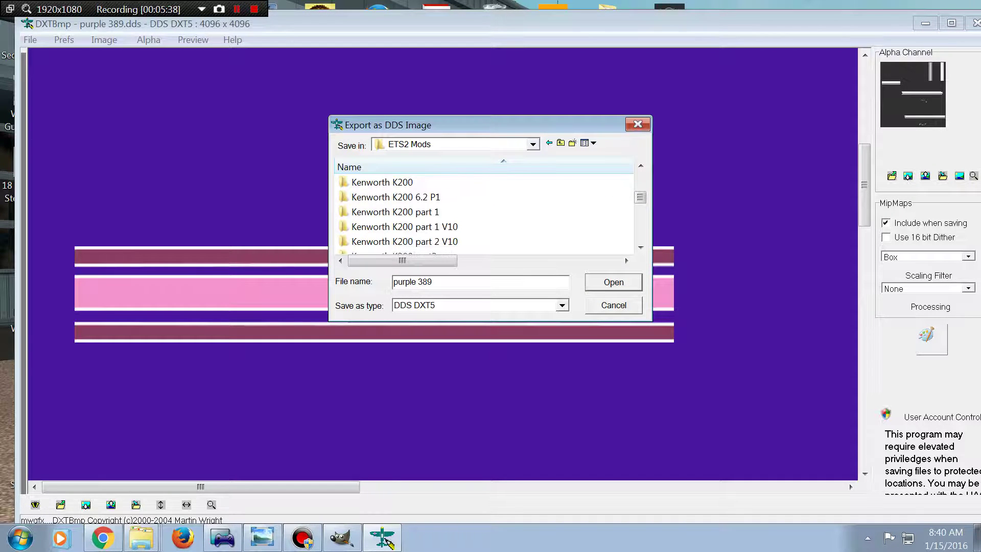
{"action": "scroll", "coordinate": [486, 209], "scroll_direction": "down", "scroll_amount": 10}
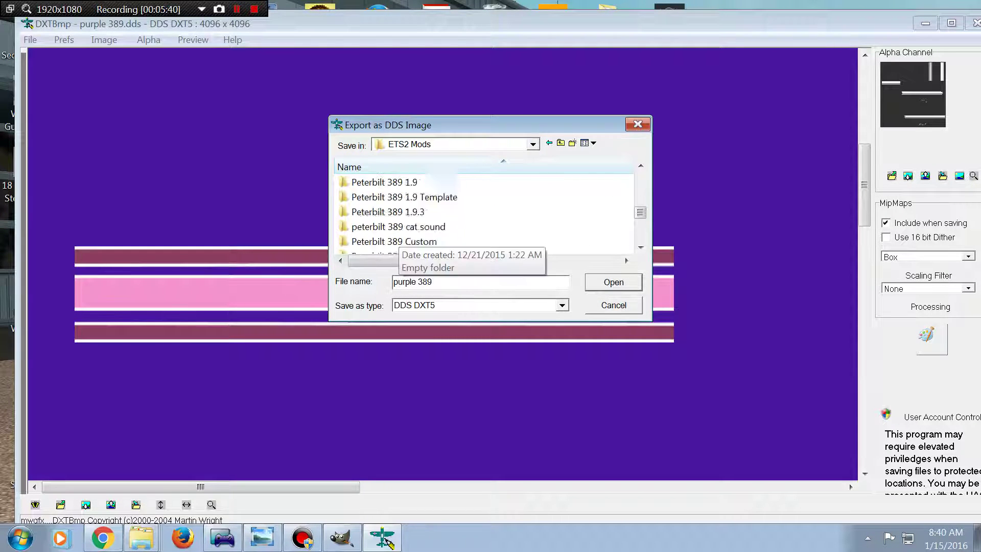
{"action": "scroll", "coordinate": [384, 230], "scroll_direction": "down", "scroll_amount": 9}
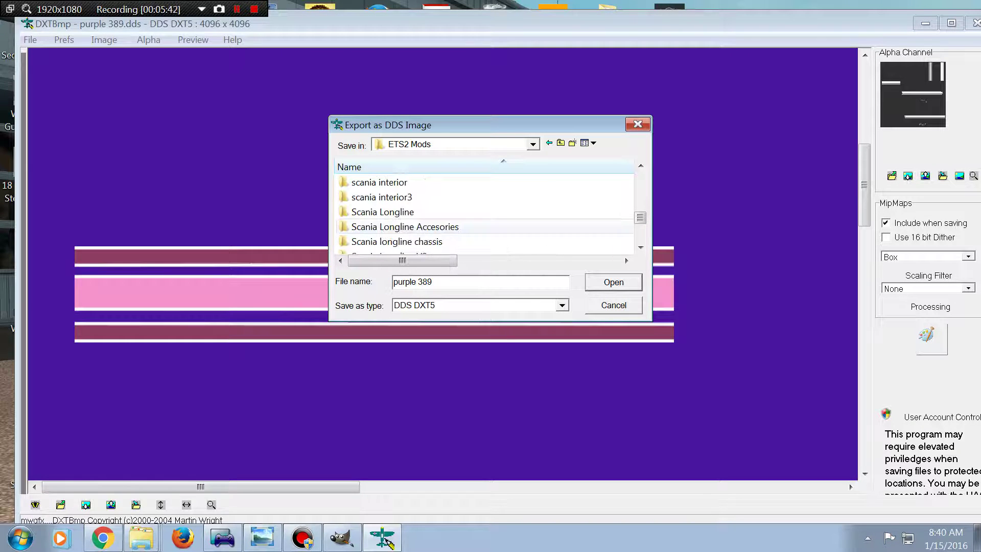
{"action": "scroll", "coordinate": [383, 230], "scroll_direction": "up", "scroll_amount": 2}
{"action": "scroll", "coordinate": [383, 230], "scroll_direction": "up", "scroll_amount": 4}
{"action": "scroll", "coordinate": [383, 230], "scroll_direction": "down", "scroll_amount": 6}
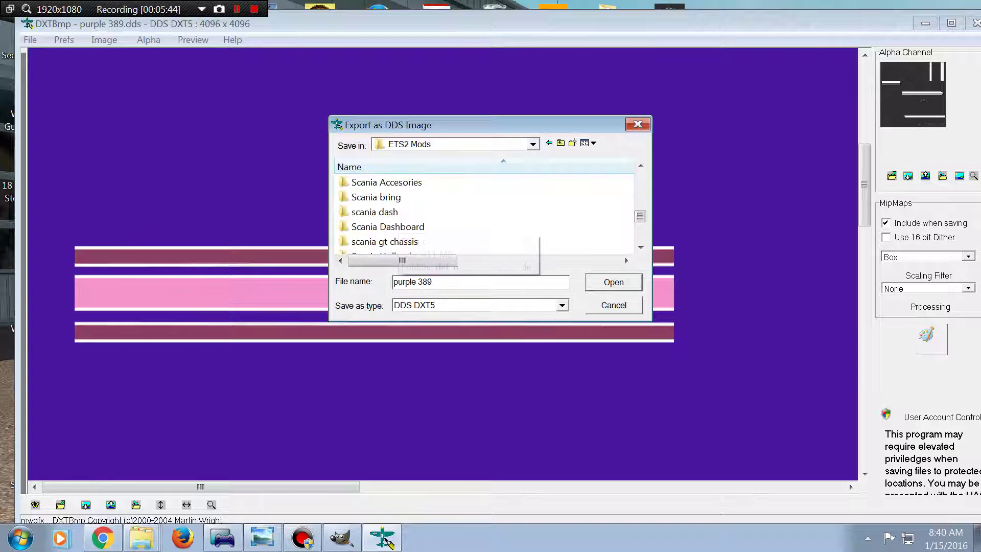
{"action": "scroll", "coordinate": [388, 212], "scroll_direction": "up", "scroll_amount": 6}
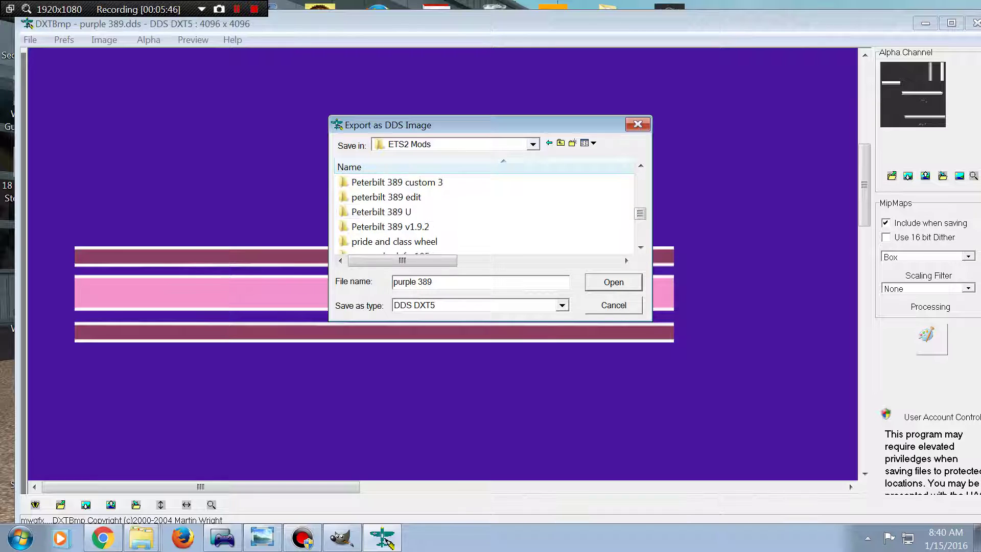
{"action": "scroll", "coordinate": [389, 212], "scroll_direction": "down", "scroll_amount": 3}
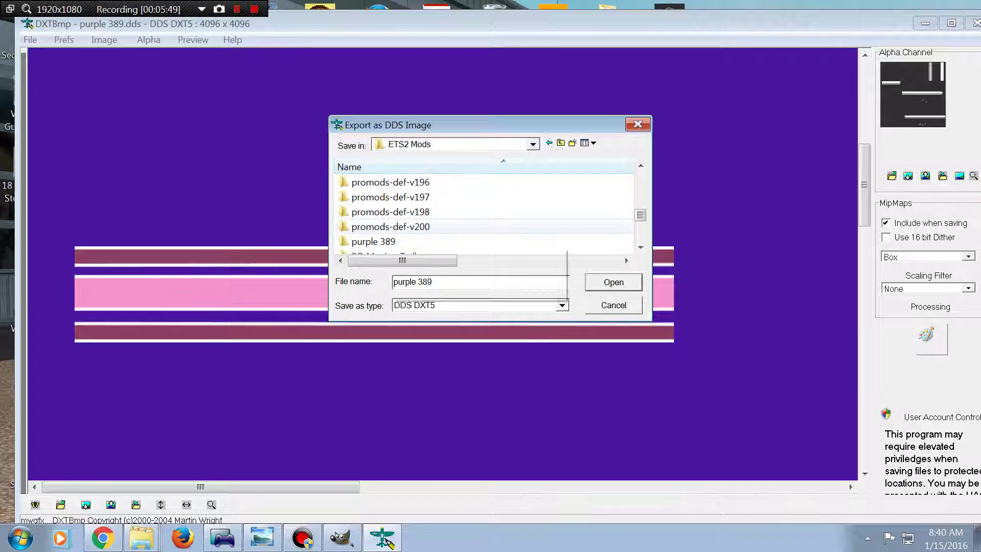
{"action": "double_click", "coordinate": [373, 242]}
{"action": "left_click", "coordinate": [537, 208]}
{"action": "double_click", "coordinate": [537, 208]}
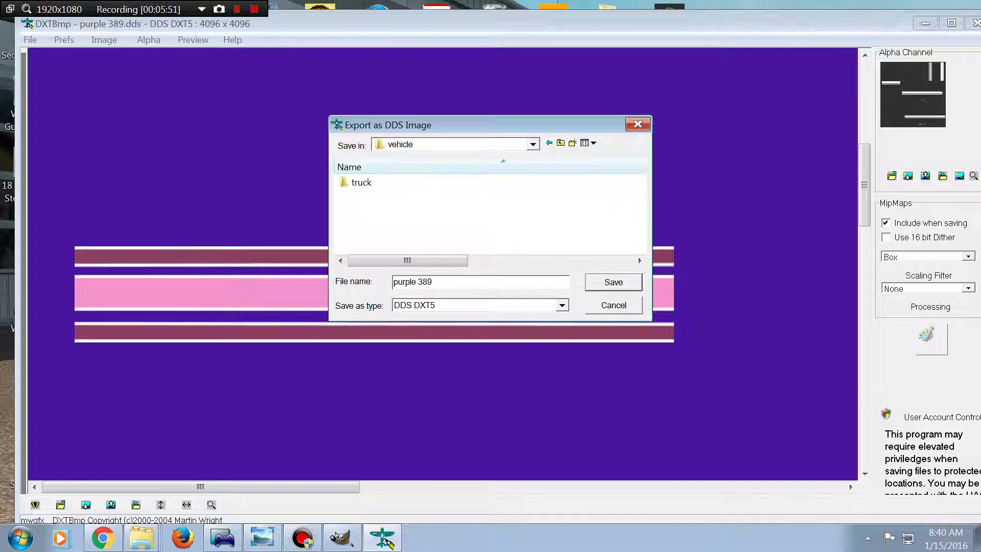
- Browse from the truck folder down to paintjob, and cancel the DDS export
{"action": "double_click", "coordinate": [361, 245]}
{"action": "double_click", "coordinate": [368, 182]}
{"action": "left_click", "coordinate": [365, 182]}
{"action": "double_click", "coordinate": [365, 183]}
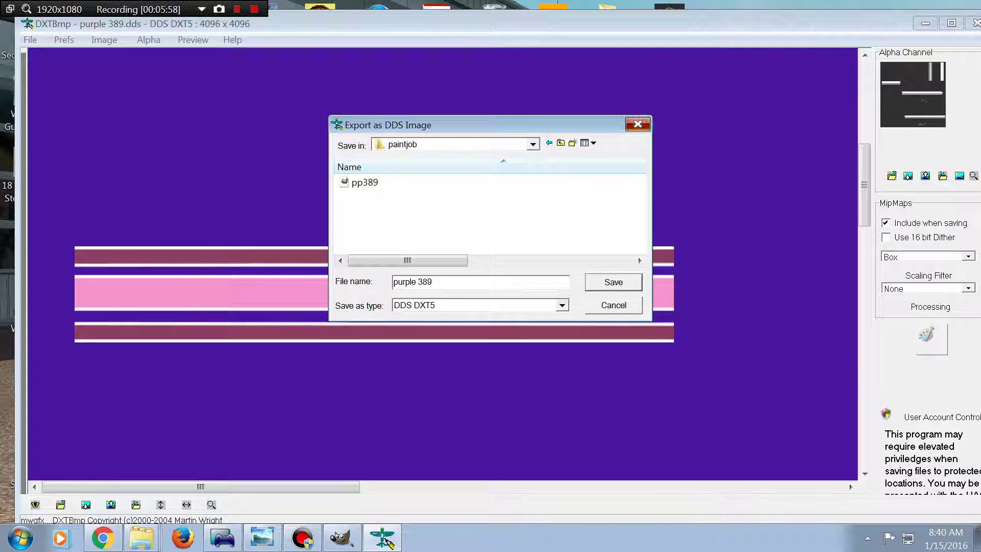
{"action": "key", "text": "Escape"}
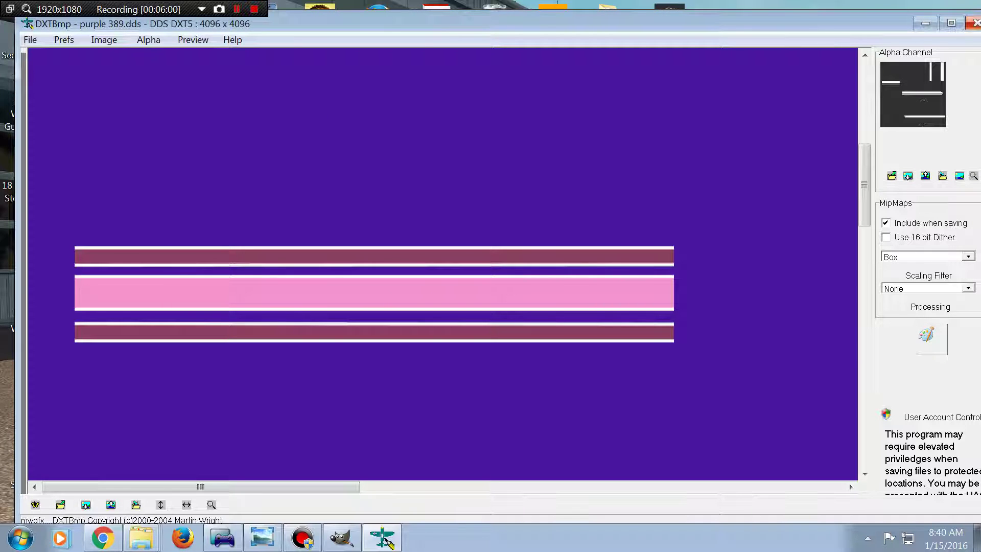
- Close DXTBmp and bring up the paint_job folder window
{"action": "left_click", "coordinate": [974, 23]}
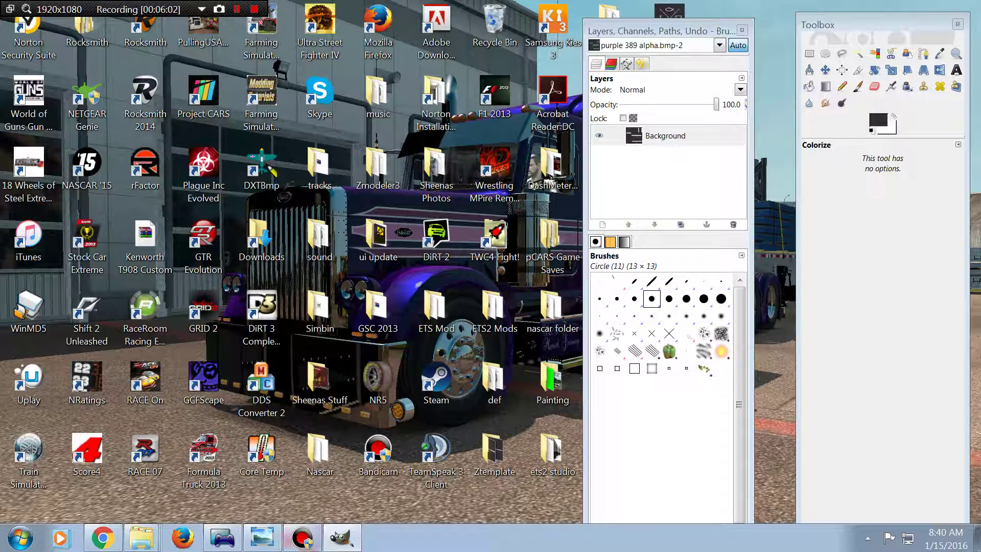
{"action": "mouse_move", "coordinate": [223, 538]}
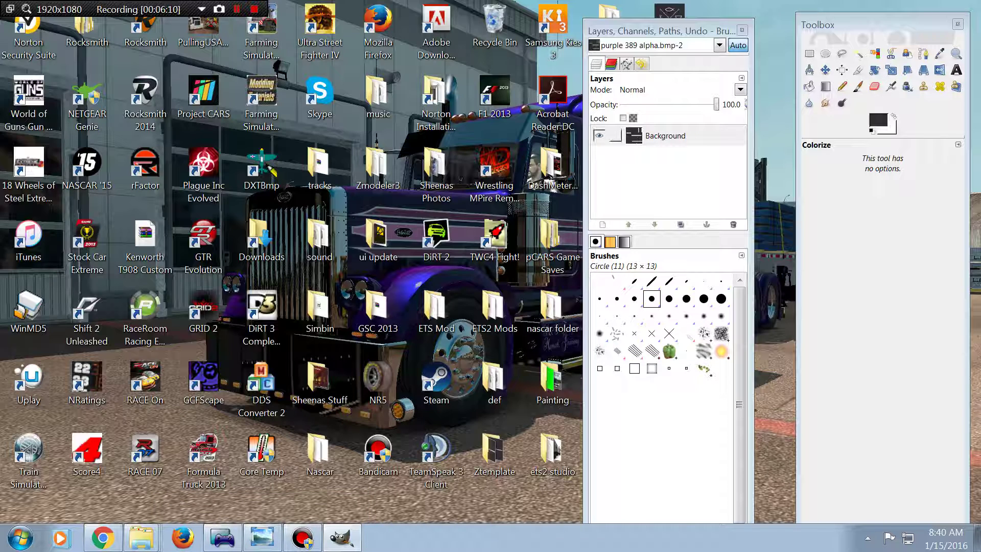
{"action": "mouse_move", "coordinate": [142, 537]}
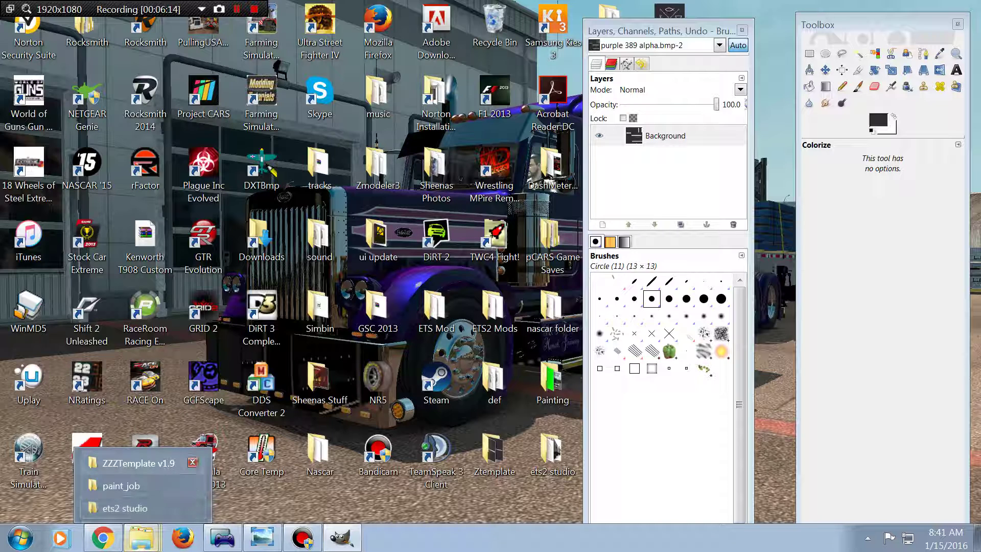
{"action": "left_click", "coordinate": [128, 485]}
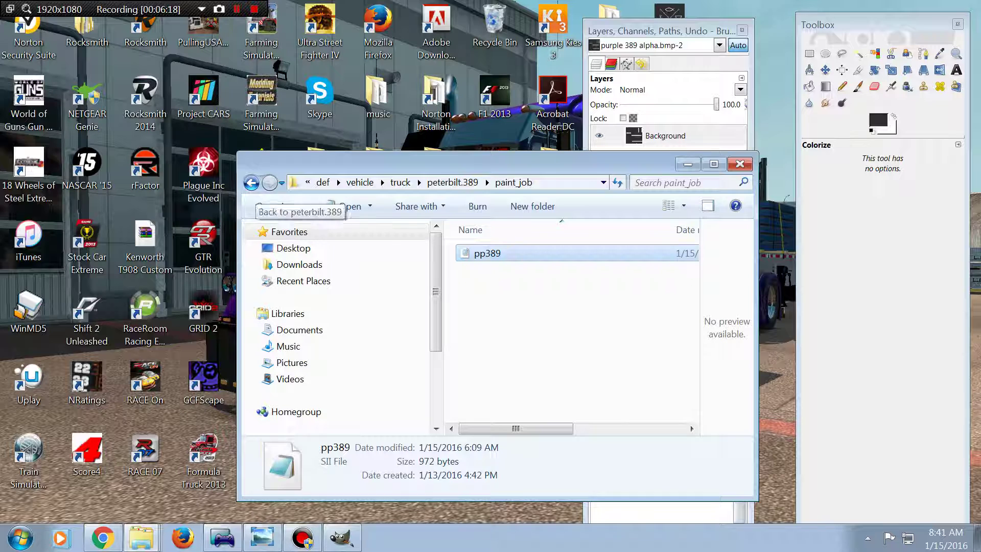
- Go back up from paint_job to the root of the purple 389 mod folder
{"action": "left_click", "coordinate": [251, 182]}
{"action": "left_click", "coordinate": [251, 182]}
{"action": "left_click", "coordinate": [251, 182]}
{"action": "left_click", "coordinate": [251, 183]}
{"action": "left_click", "coordinate": [250, 182]}
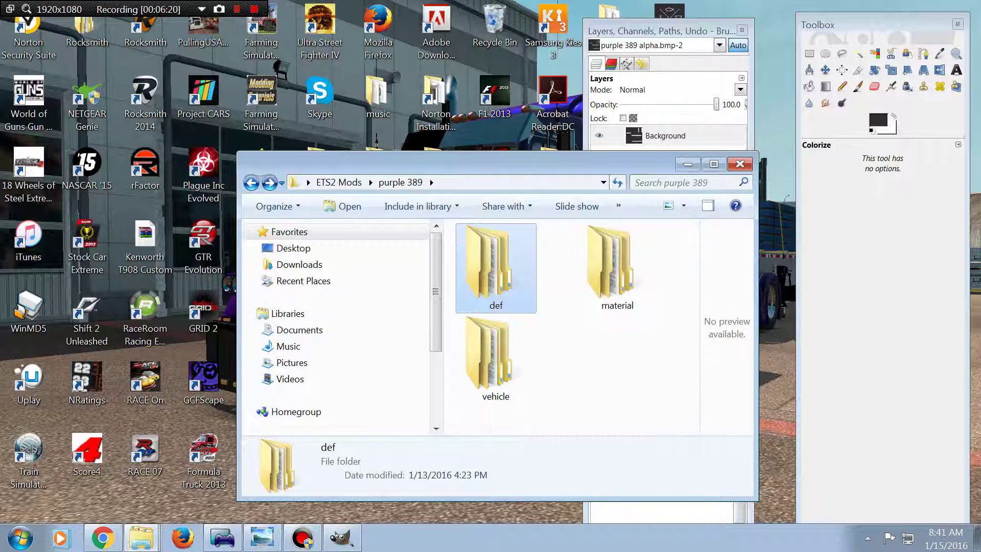
- Return through def, vehicle, truck and peterbilt.389 to paint_job, and open the pp389 file in Notepad
{"action": "key", "text": "alt+Right"}
{"action": "key", "text": "alt+Right"}
{"action": "key", "text": "alt+Right"}
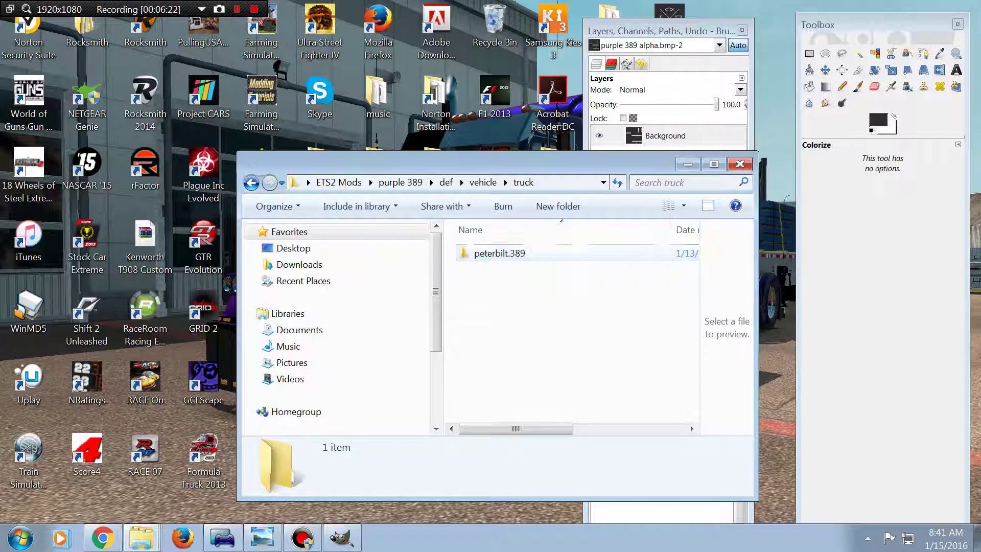
{"action": "key", "text": "alt+Right"}
{"action": "key", "text": "Return"}
{"action": "key", "text": "Down"}
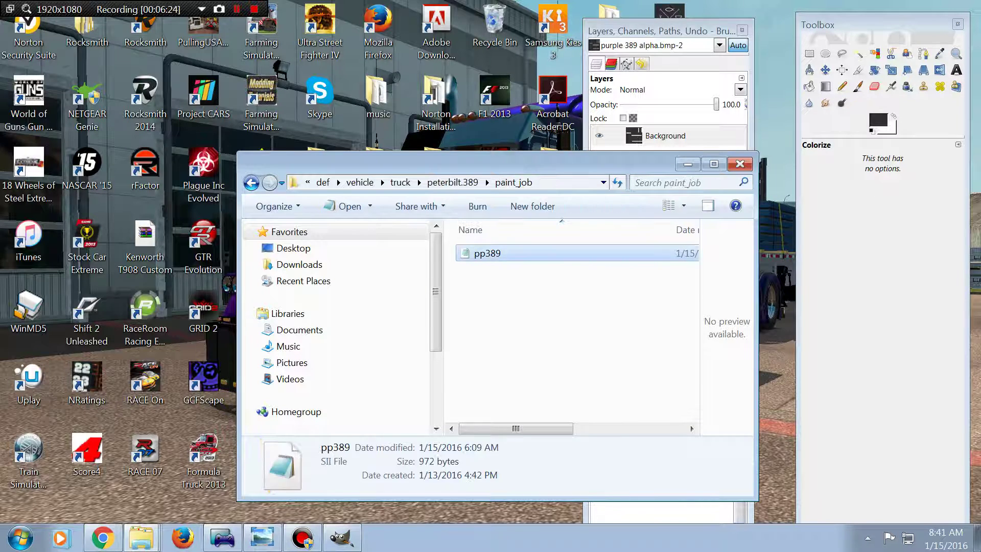
{"action": "key", "text": "Return"}
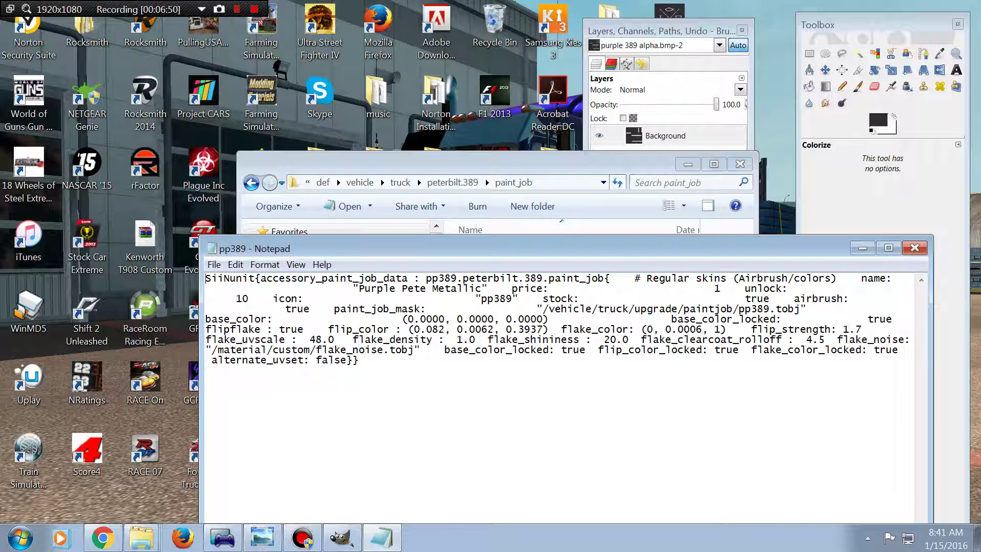
{"action": "left_click_drag", "start_coordinate": [511, 248], "coordinate": [478, 147]}
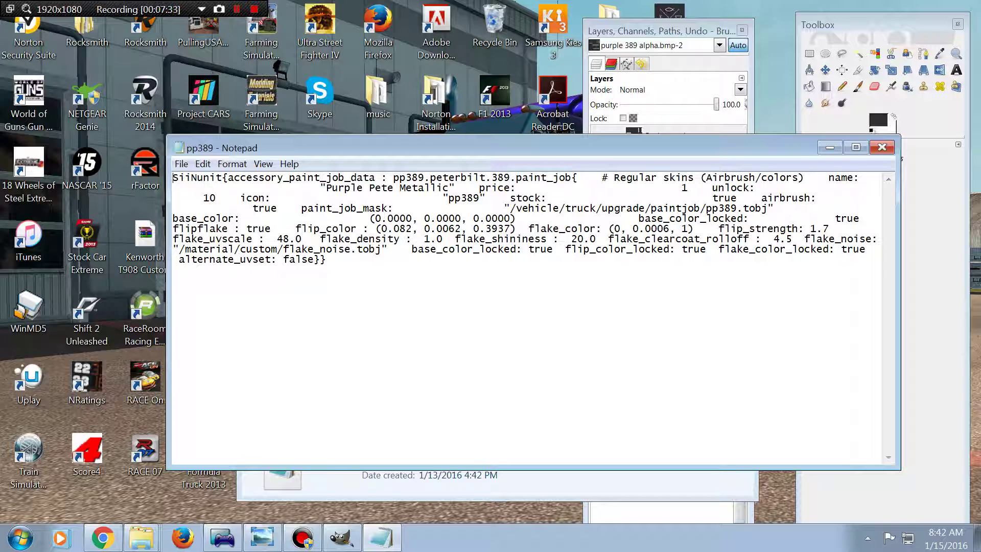
- Put the paint_job folder window away and bring the pp389 file back up to read its paint settings
{"action": "left_click", "coordinate": [830, 147]}
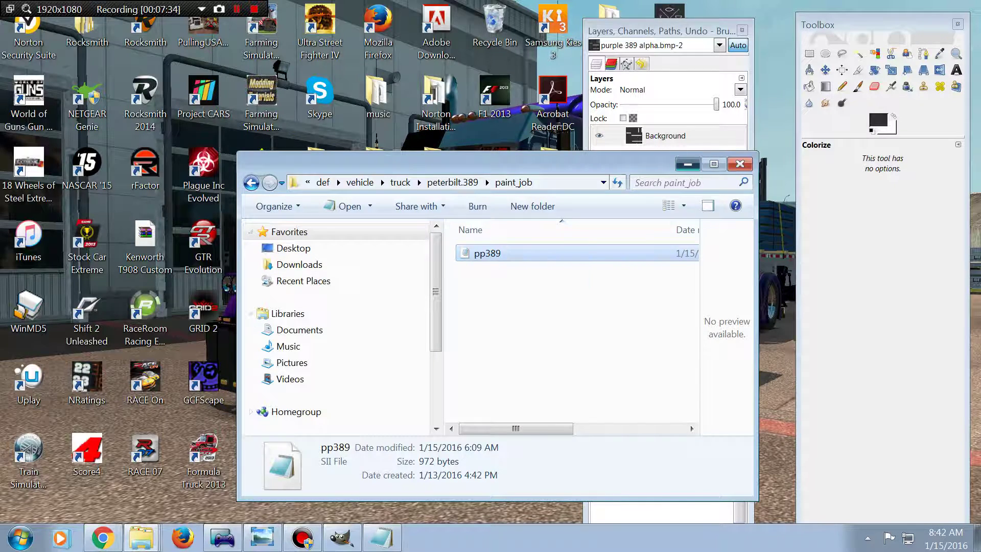
{"action": "key", "text": "alt+F4"}
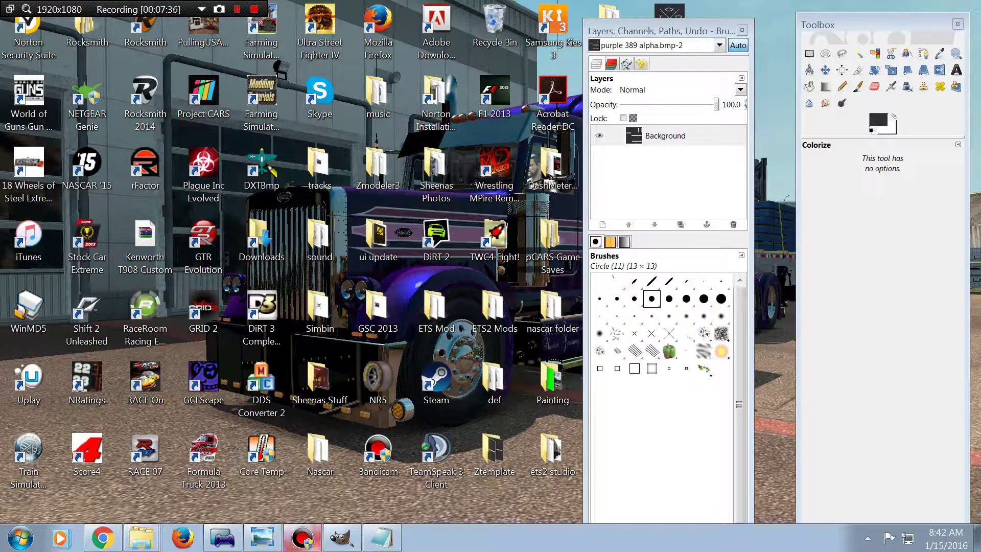
{"action": "left_click", "coordinate": [382, 537]}
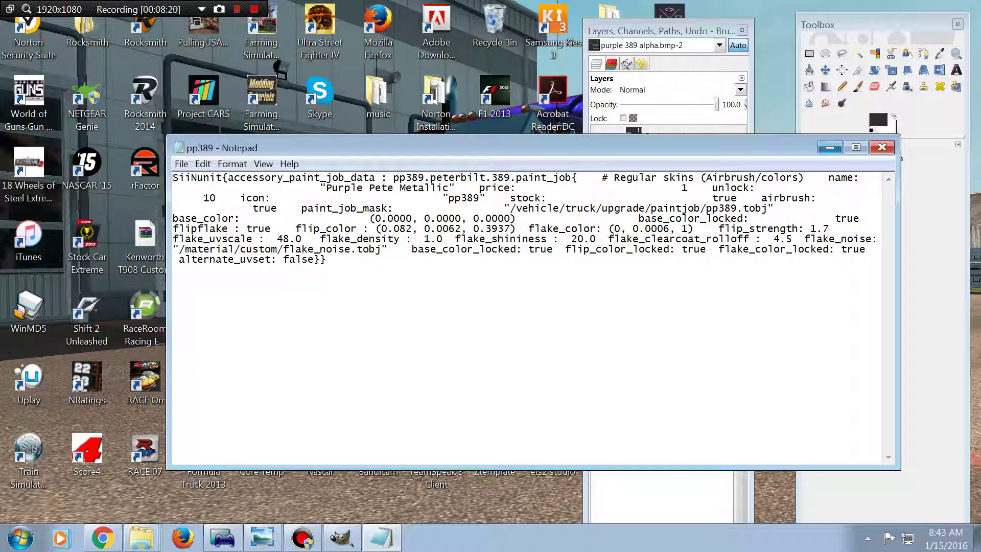
- Minimize pp389, launch ETS2Studio from the ets2 studio folder, and minimize the folder window
{"action": "left_click", "coordinate": [830, 147]}
{"action": "double_click", "coordinate": [553, 449]}
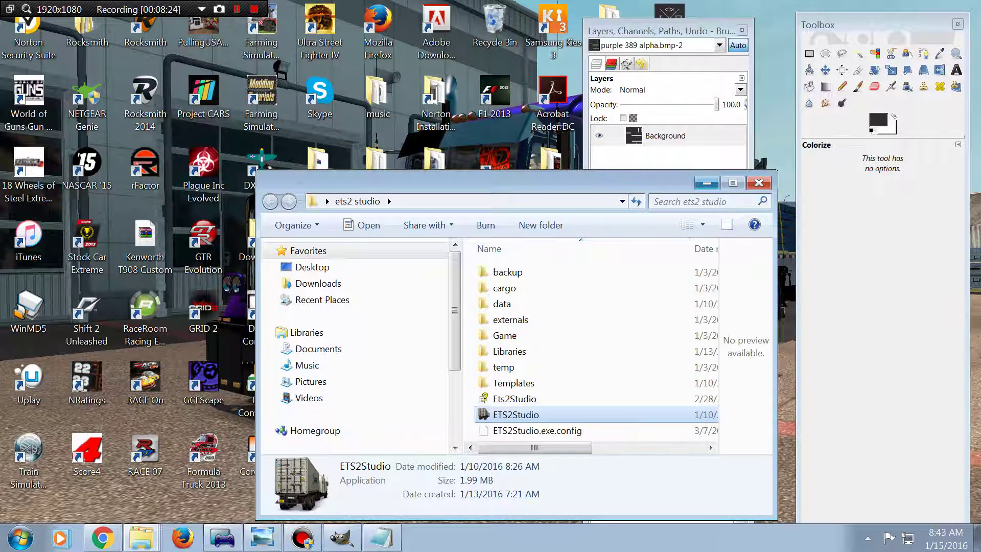
{"action": "left_click", "coordinate": [707, 183]}
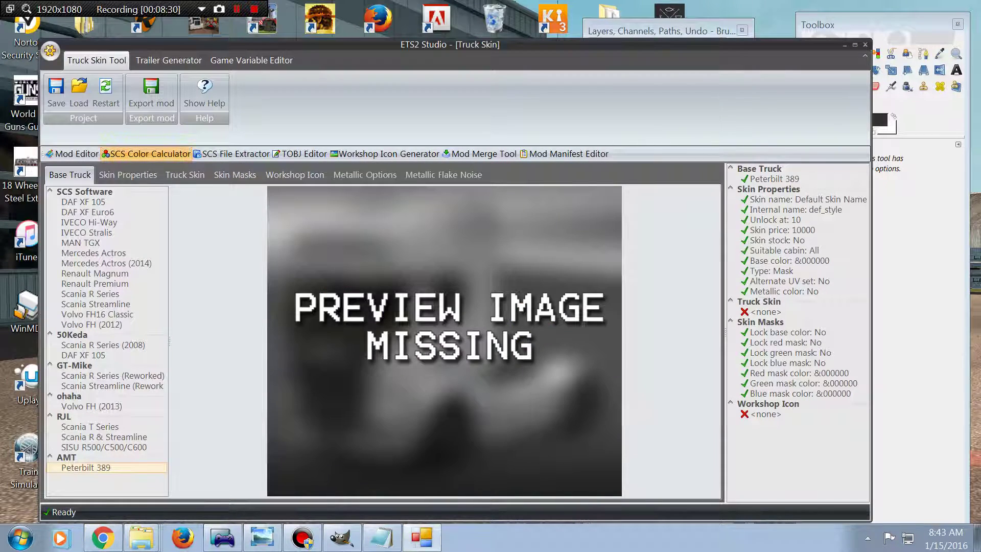
- Pick the fully saturated purple #7100BB in the SCS Color Calculator to read its SCS values, and close ETS2 Studio
{"action": "left_click", "coordinate": [146, 153]}
{"action": "left_click", "coordinate": [415, 181]}
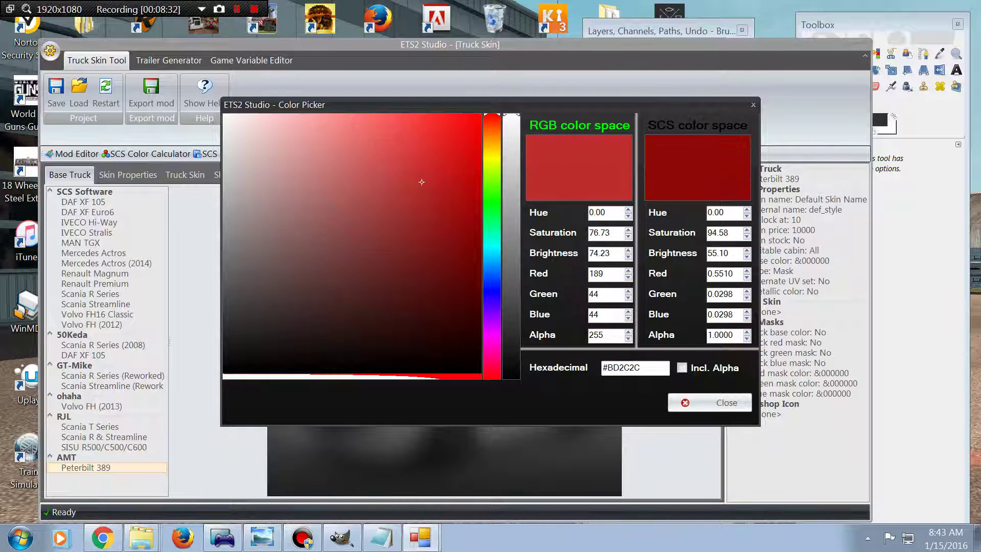
{"action": "scroll", "coordinate": [419, 181], "scroll_direction": "down", "scroll_amount": 10}
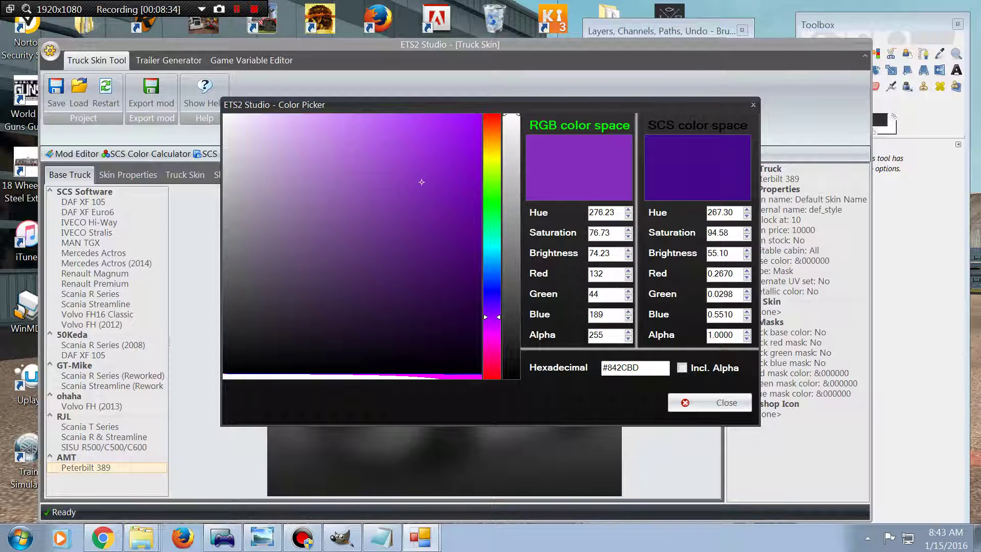
{"action": "left_click_drag", "start_coordinate": [422, 182], "coordinate": [480, 182]}
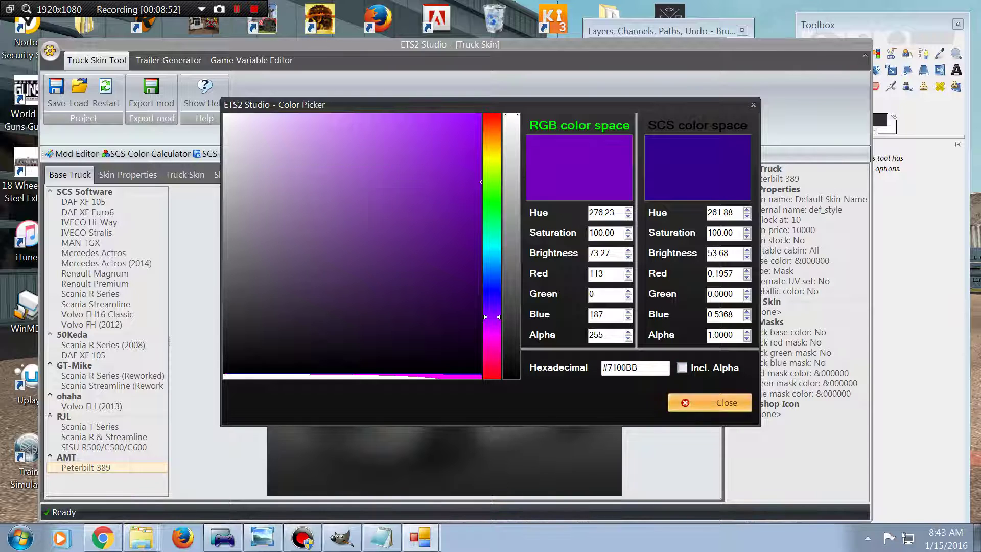
{"action": "left_click", "coordinate": [710, 402]}
{"action": "left_click", "coordinate": [865, 44]}
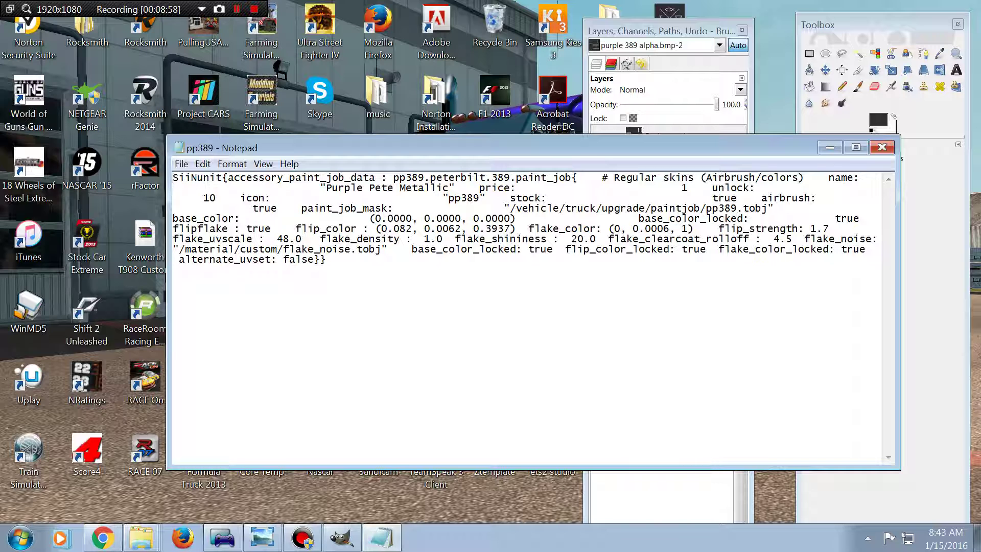
- Reopen and reposition the pp389 file to review its flip and flake color settings, and minimize it
{"action": "left_click", "coordinate": [830, 147]}
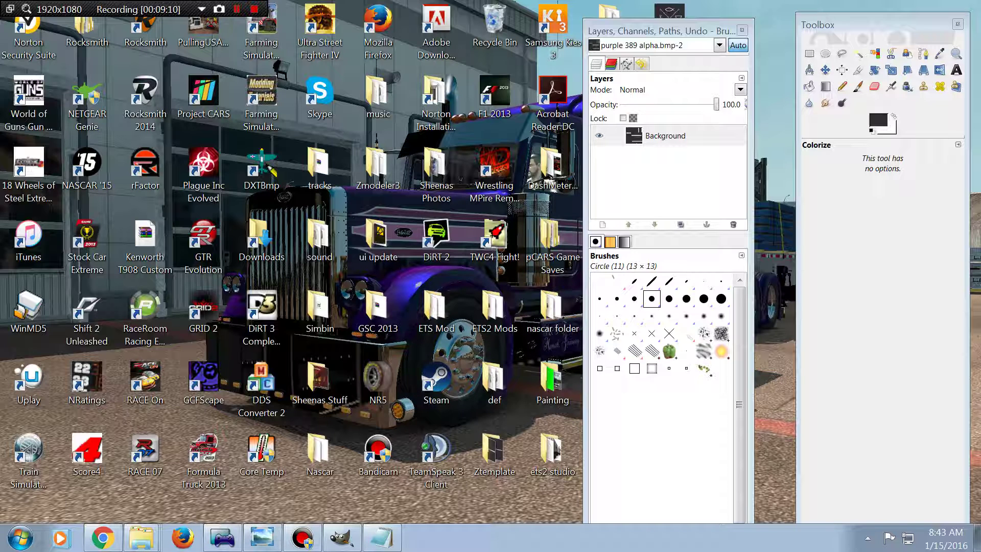
{"action": "left_click", "coordinate": [381, 538]}
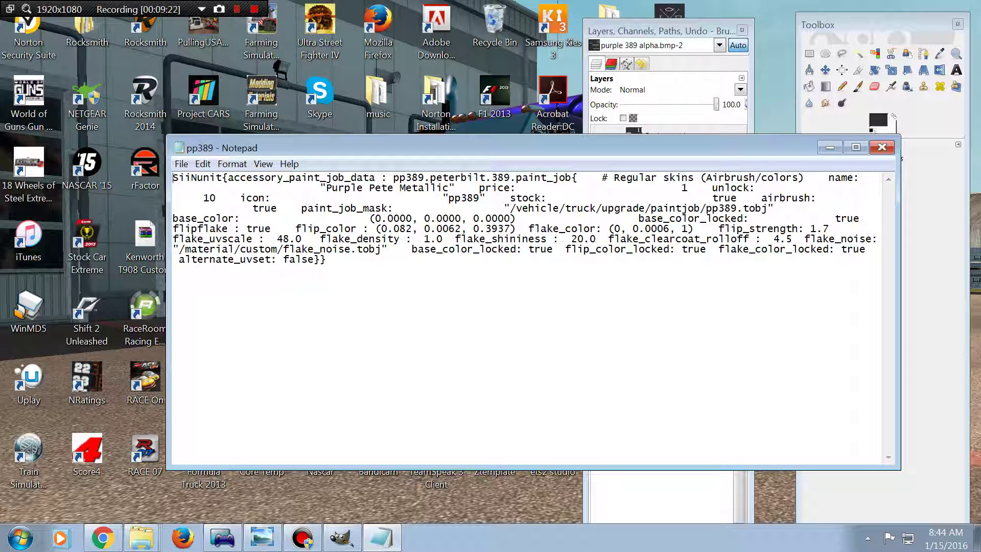
{"action": "left_click_drag", "start_coordinate": [460, 148], "coordinate": [556, 88]}
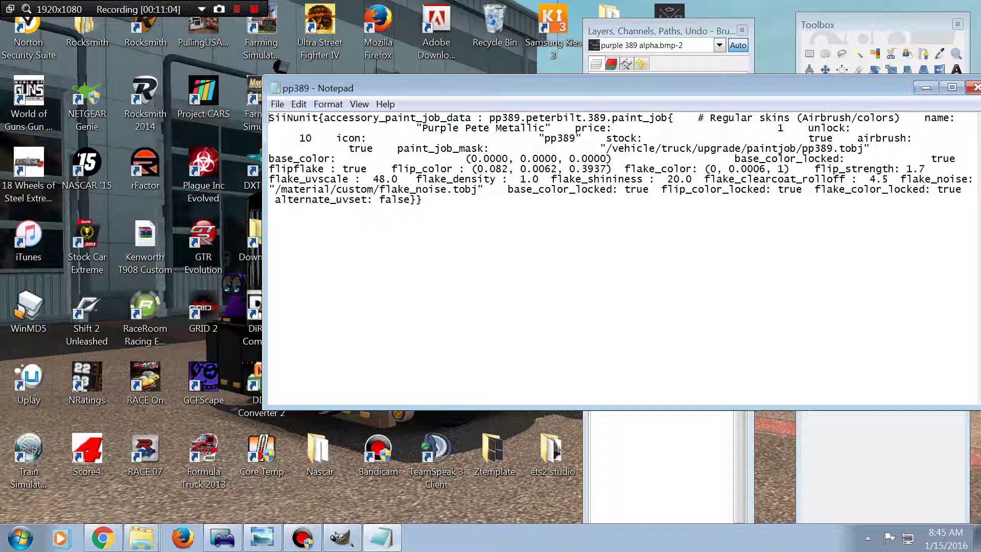
{"action": "left_click", "coordinate": [925, 88]}
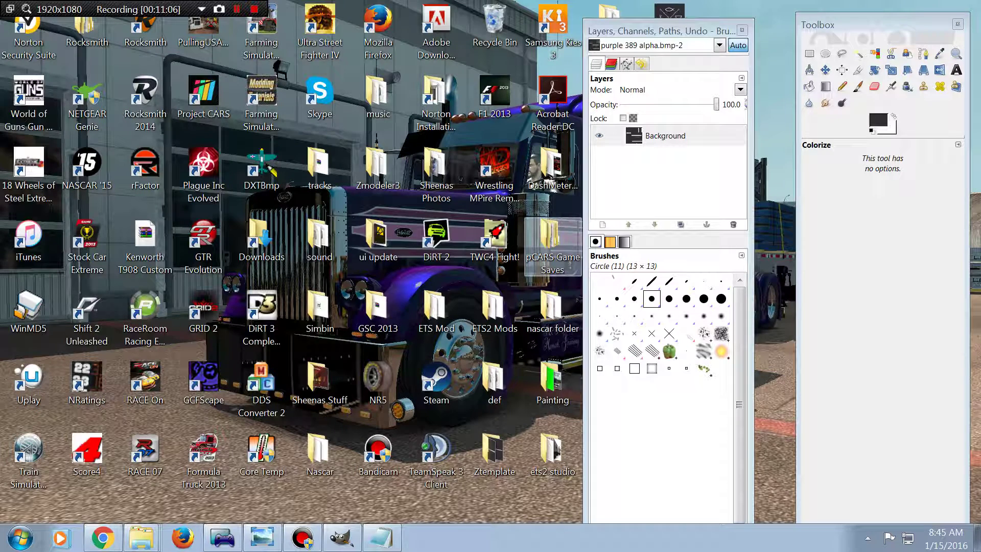
- Open the Nascar desktop folder in a new window and go to the Documents library
{"action": "right_click", "coordinate": [153, 542]}
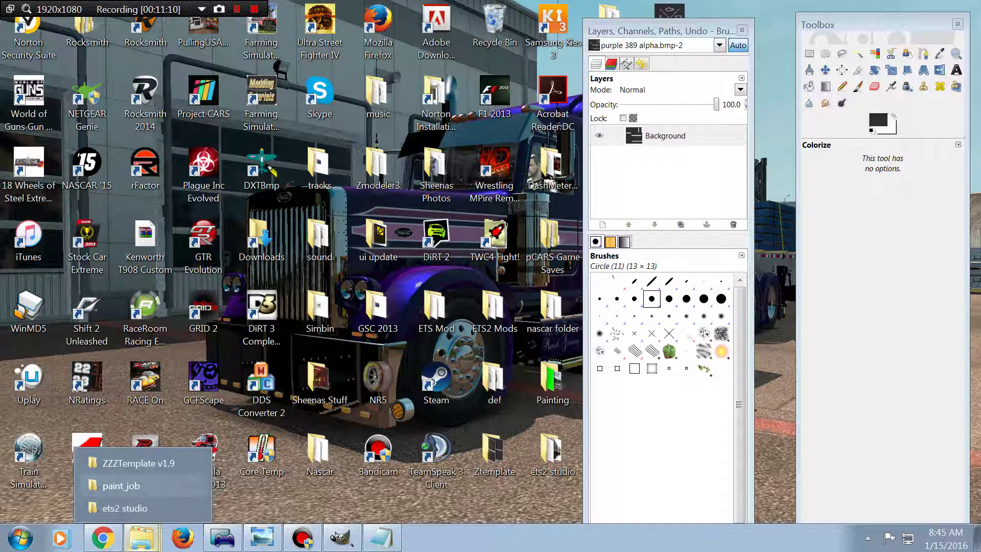
{"action": "left_click", "coordinate": [320, 455]}
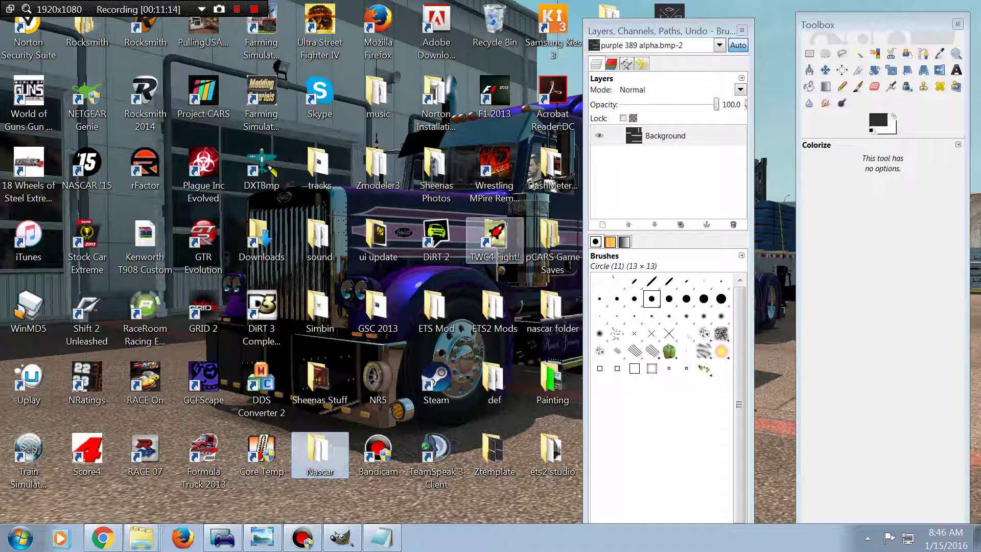
{"action": "key", "text": "Return"}
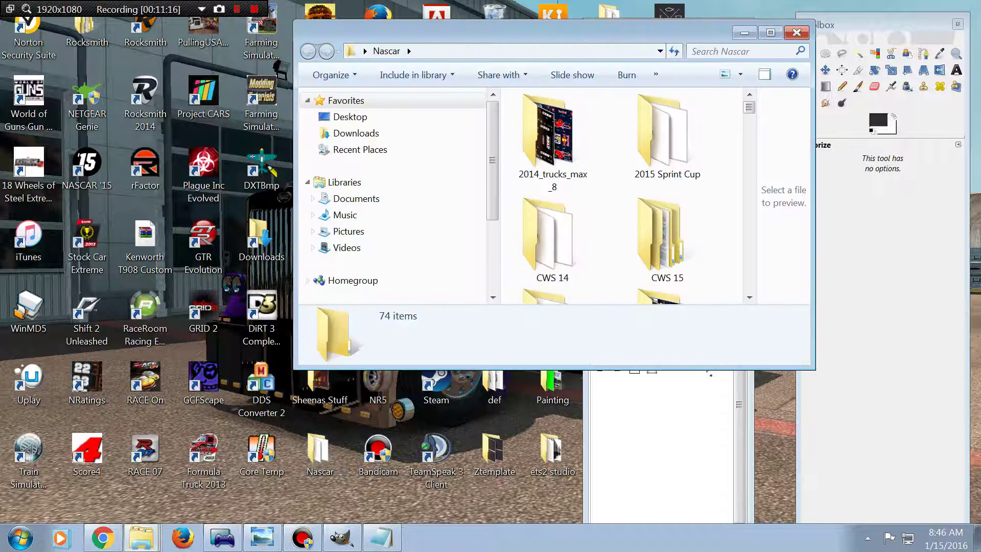
{"action": "left_click", "coordinate": [356, 198]}
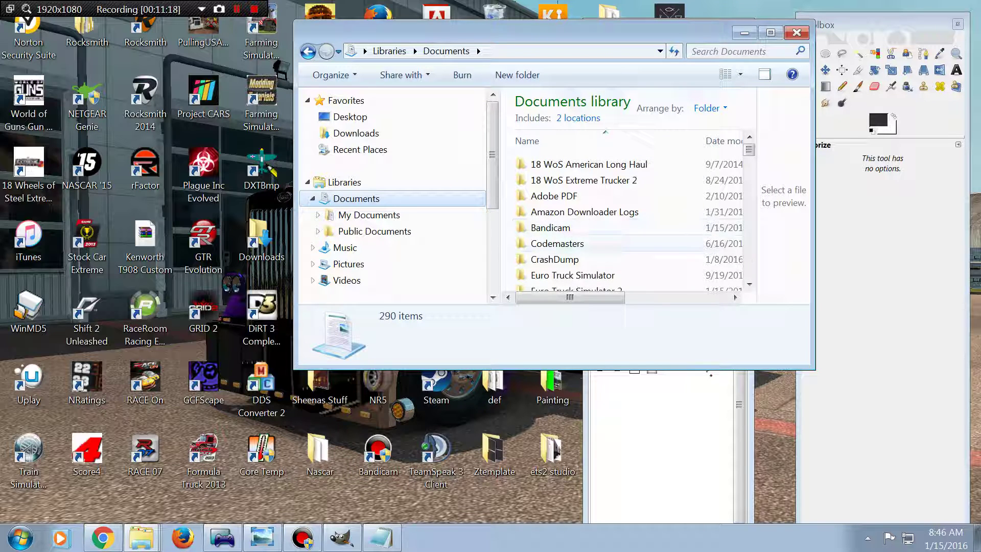
- Open the screenshot folder inside Euro Truck Simulator 2 and go to its most recent images
{"action": "left_click", "coordinate": [572, 275]}
{"action": "scroll", "coordinate": [572, 275], "scroll_direction": "down", "scroll_amount": 1}
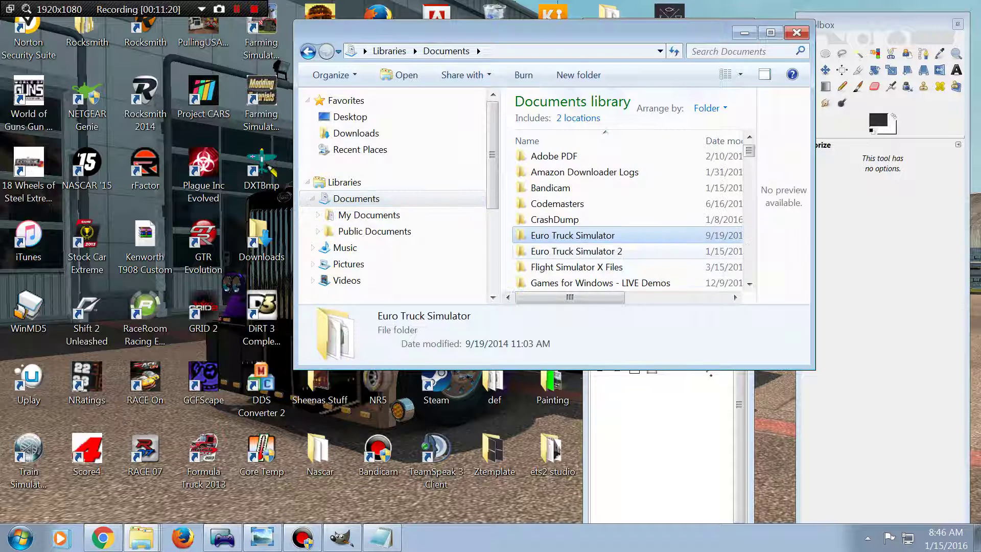
{"action": "double_click", "coordinate": [572, 259]}
{"action": "scroll", "coordinate": [572, 251], "scroll_direction": "down", "scroll_amount": 2}
{"action": "scroll", "coordinate": [573, 251], "scroll_direction": "down", "scroll_amount": 5}
{"action": "scroll", "coordinate": [567, 235], "scroll_direction": "up", "scroll_amount": 2}
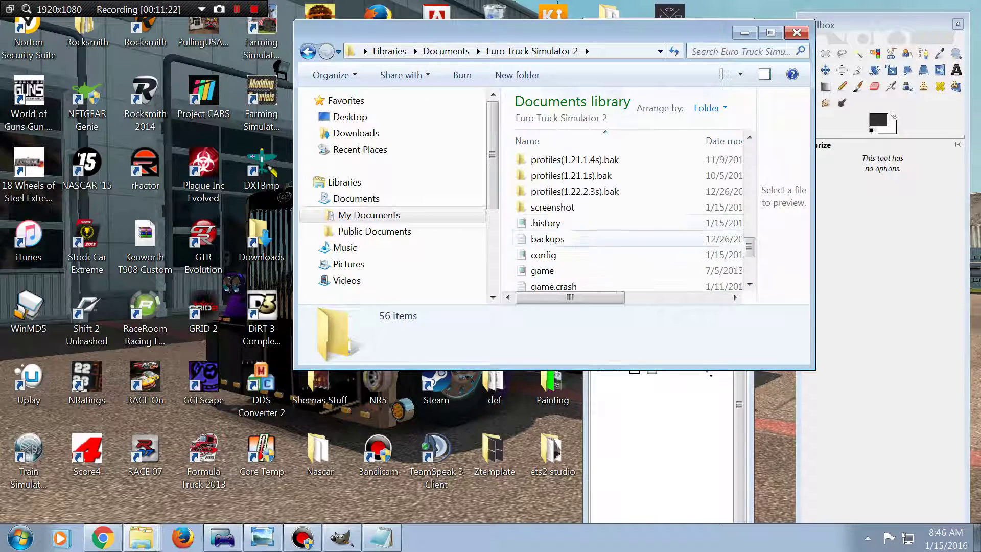
{"action": "double_click", "coordinate": [554, 209]}
{"action": "scroll", "coordinate": [562, 220], "scroll_direction": "down", "scroll_amount": 20}
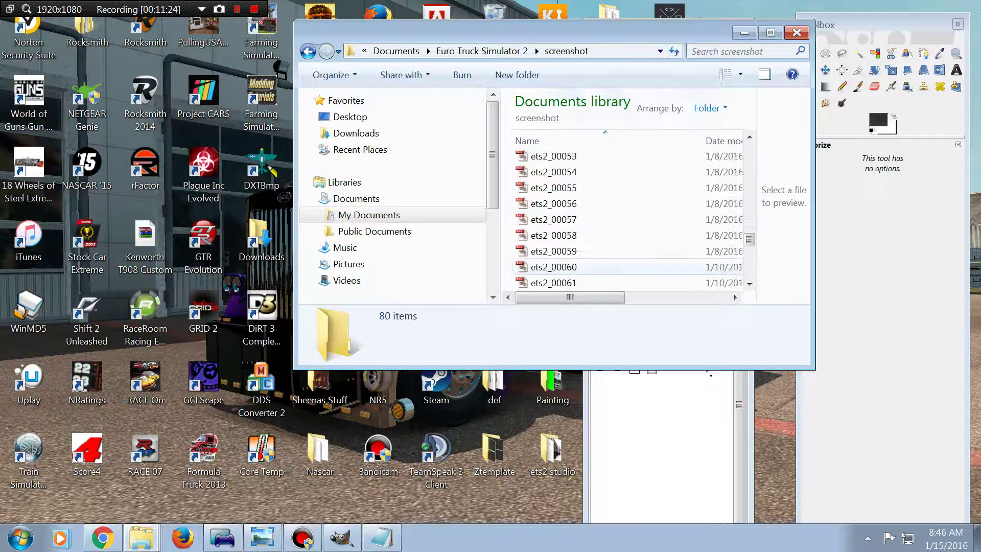
- Open ets2_00078 in Windows Photo Viewer, minimize the screenshot folder window, and reposition the viewer on the desktop
{"action": "left_click", "coordinate": [555, 266]}
{"action": "right_click", "coordinate": [556, 266]}
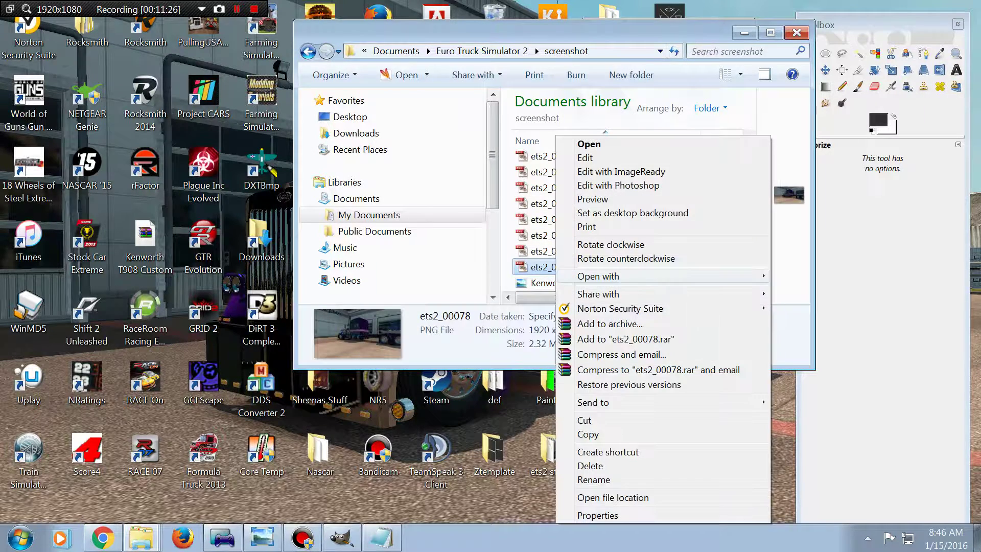
{"action": "mouse_move", "coordinate": [665, 276]}
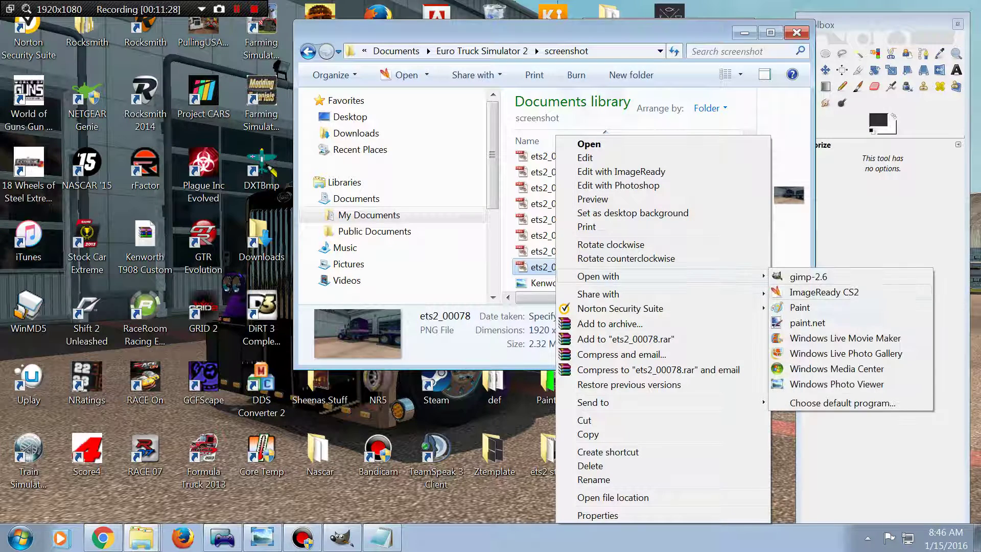
{"action": "left_click", "coordinate": [838, 376]}
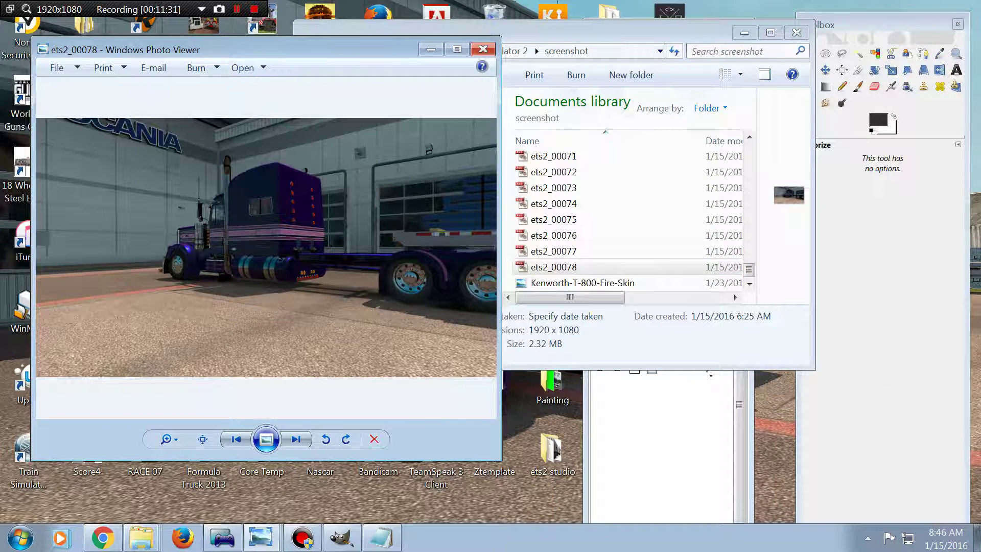
{"action": "left_click", "coordinate": [744, 32]}
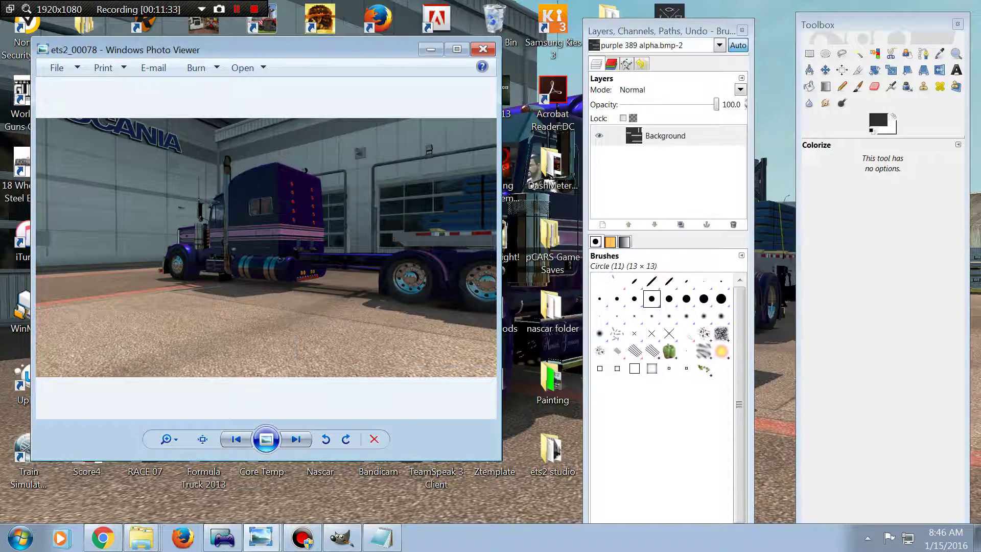
{"action": "left_click_drag", "start_coordinate": [256, 49], "coordinate": [383, 49]}
- Browse backward through the truck screenshots from ets2_00077 to ets2_00072 to examine the metallic paint in different lighting
{"action": "left_click", "coordinate": [365, 438]}
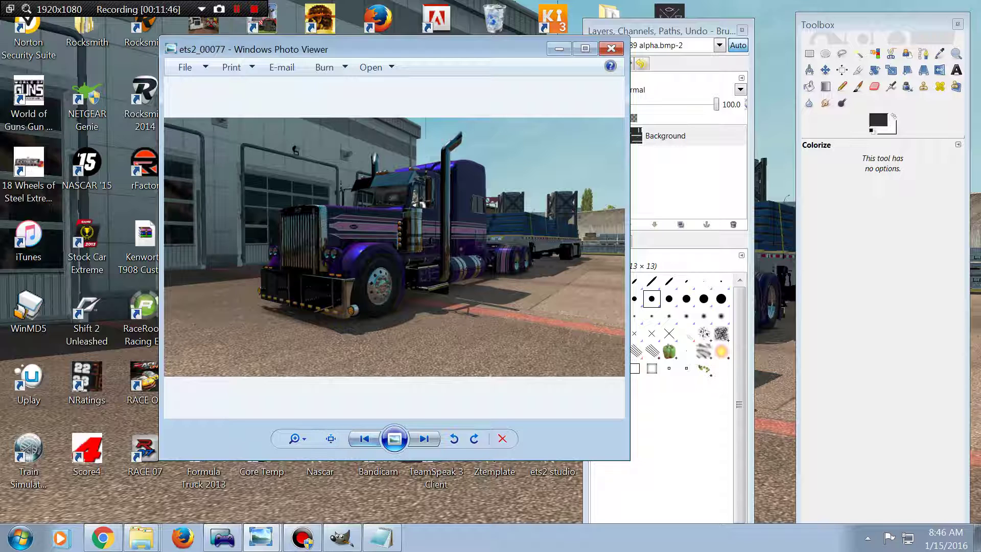
{"action": "key", "text": "Left"}
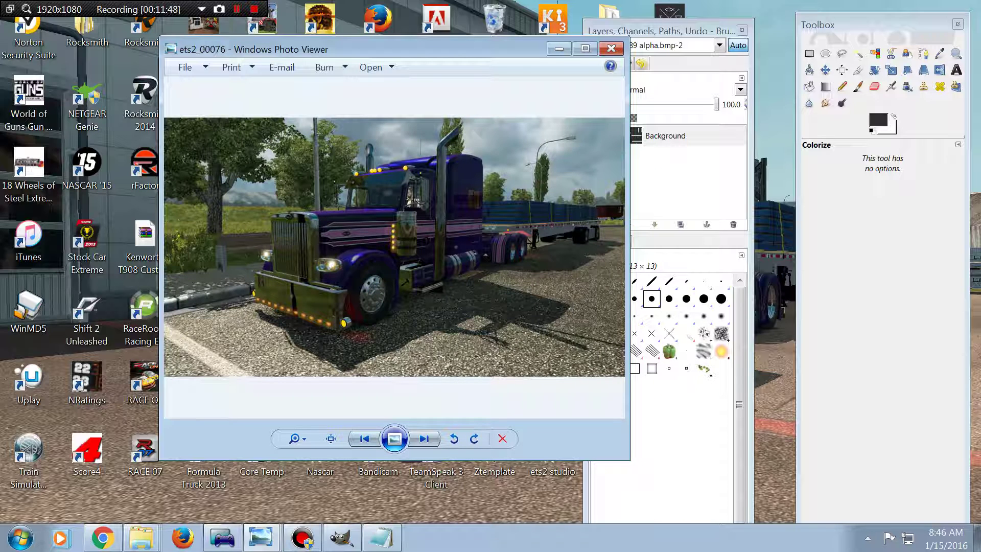
{"action": "key", "text": "Left"}
{"action": "key", "text": "Left"}
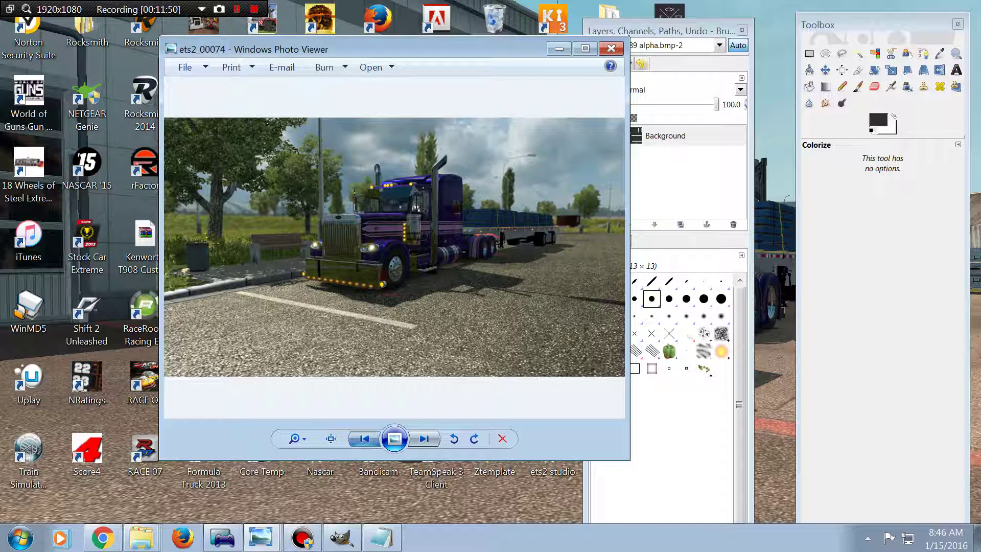
{"action": "key", "text": "Left"}
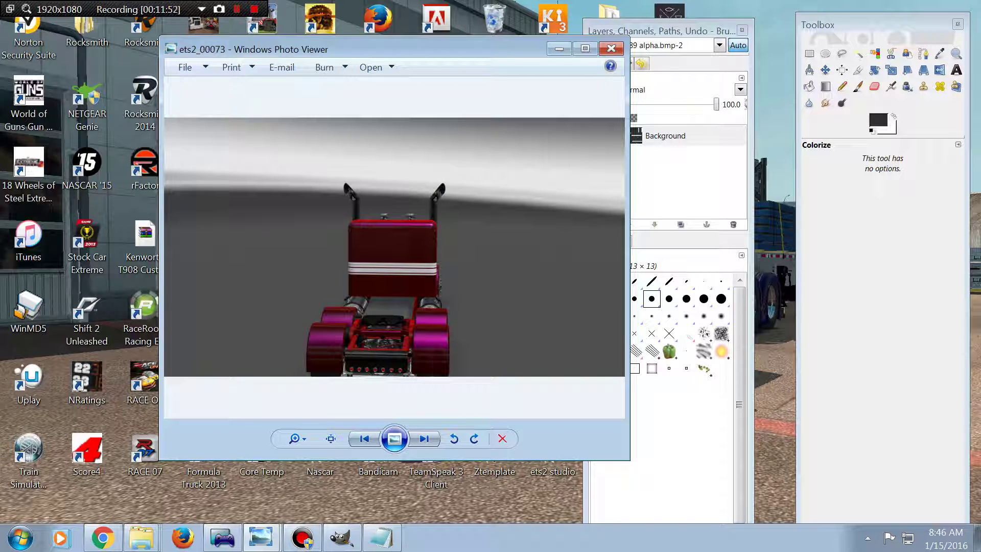
{"action": "key", "text": "Left"}
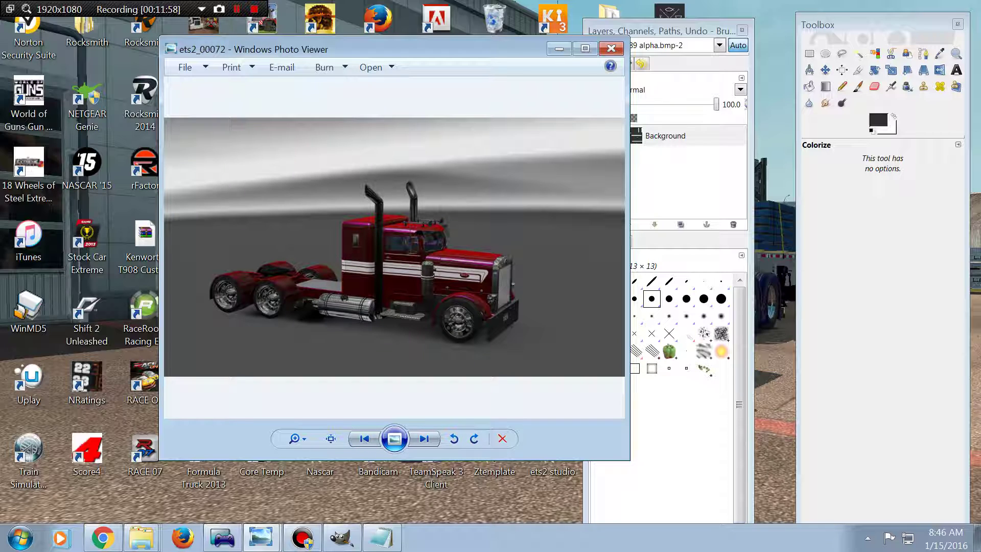
- Continue back to ets2_00069 to examine the purple truck's paint, return to the red truck in ets2_00070, and close the viewer
{"action": "key", "text": "Left"}
{"action": "key", "text": "Left"}
{"action": "key", "text": "Left"}
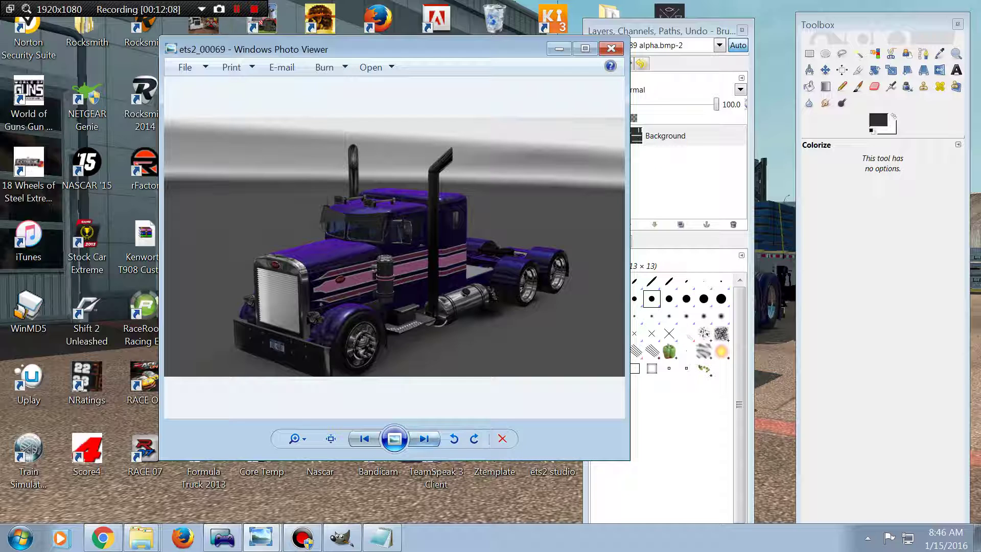
{"action": "left_click", "coordinate": [424, 438]}
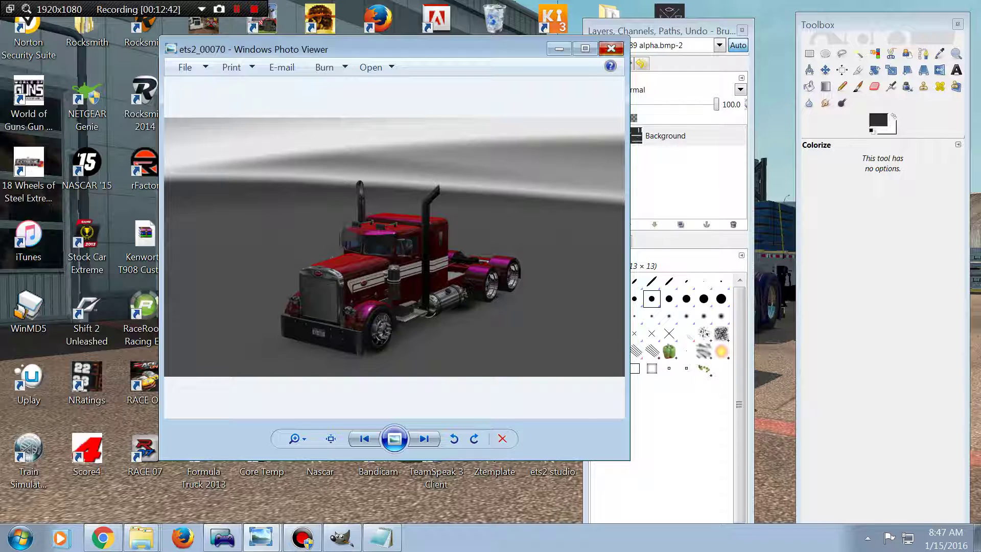
{"action": "left_click", "coordinate": [611, 48]}
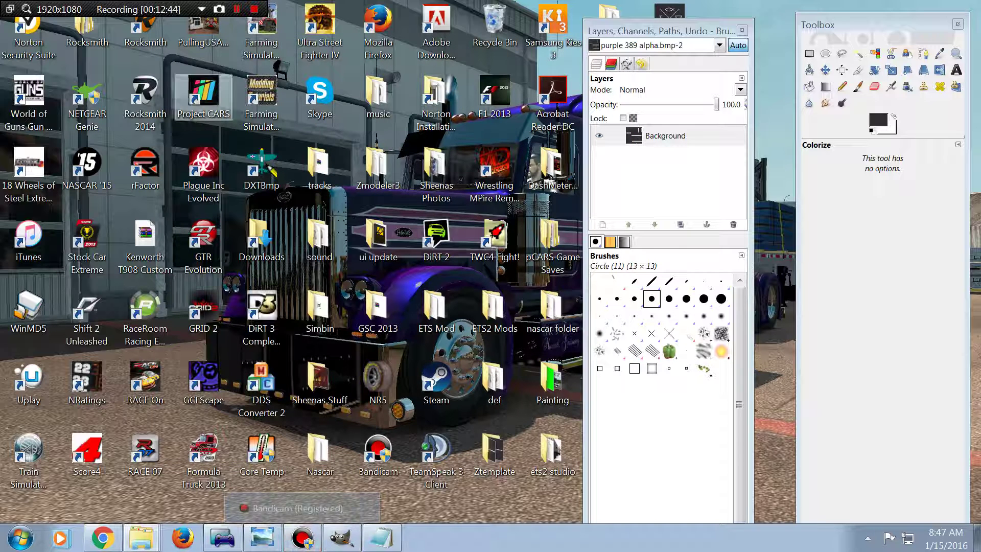